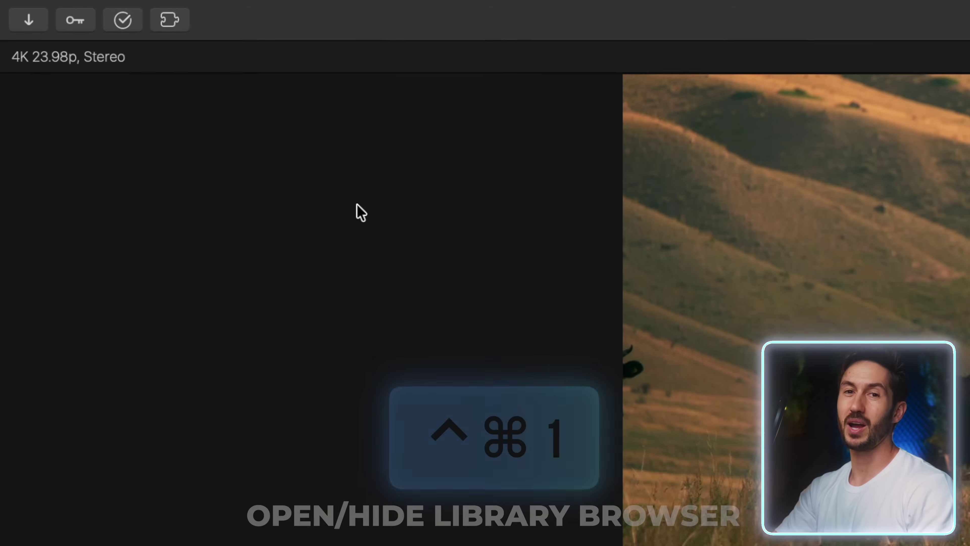
Show the Libraries sidebar beside the browser, listing the Drone event's clips.
{"action": "key", "text": "ctrl+super+1"}
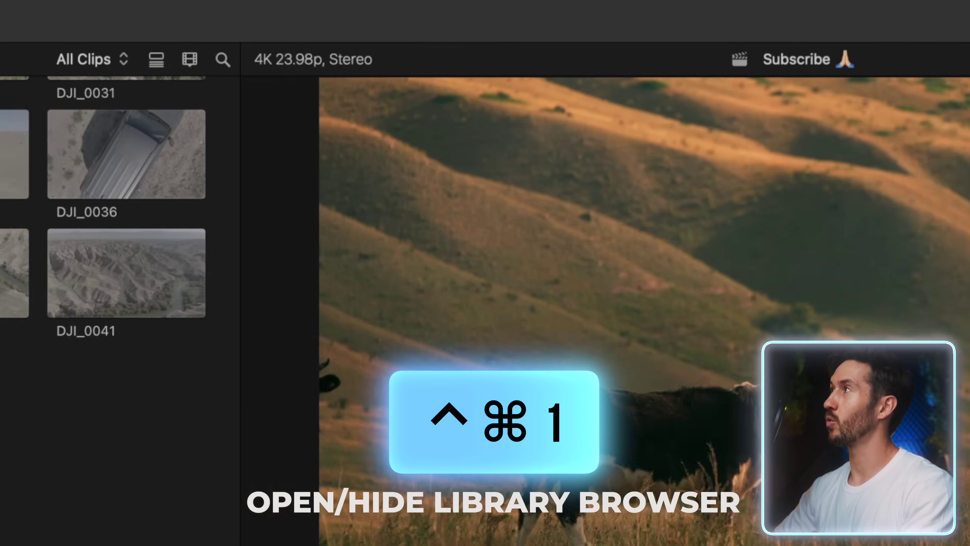
{"action": "left_click", "coordinate": [787, 27]}
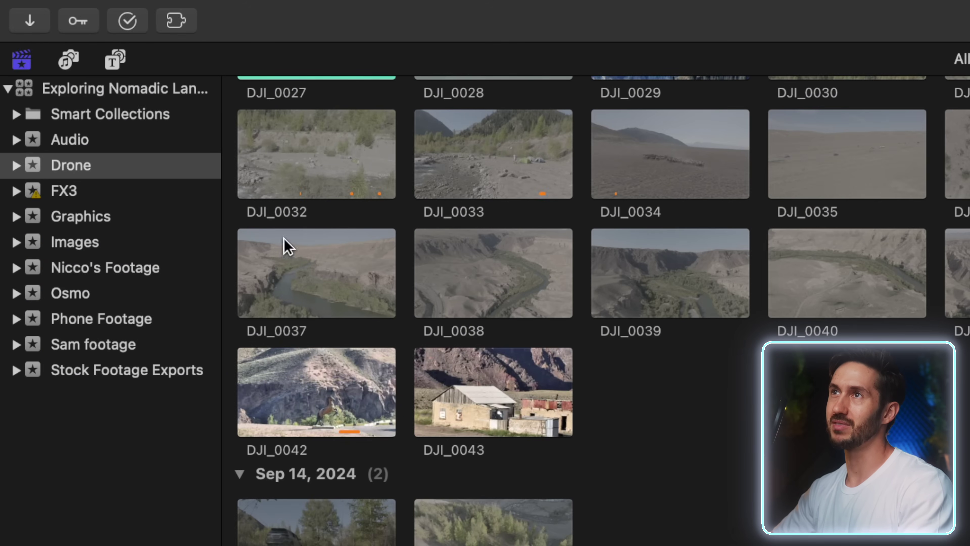
Switch the media browser to Photos and Audio, pick Photos, and check its empty My Albums view.
{"action": "left_click", "coordinate": [115, 60]}
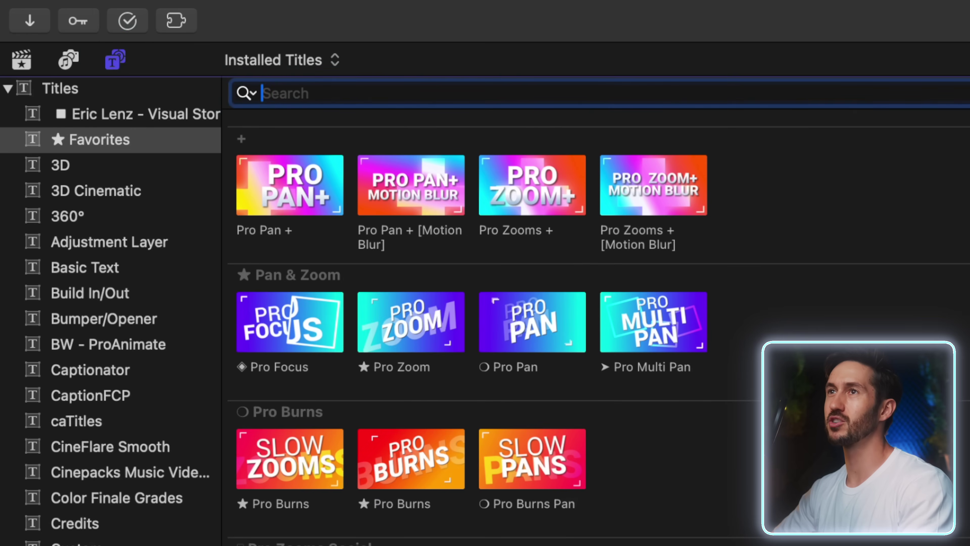
{"action": "left_click", "coordinate": [63, 59]}
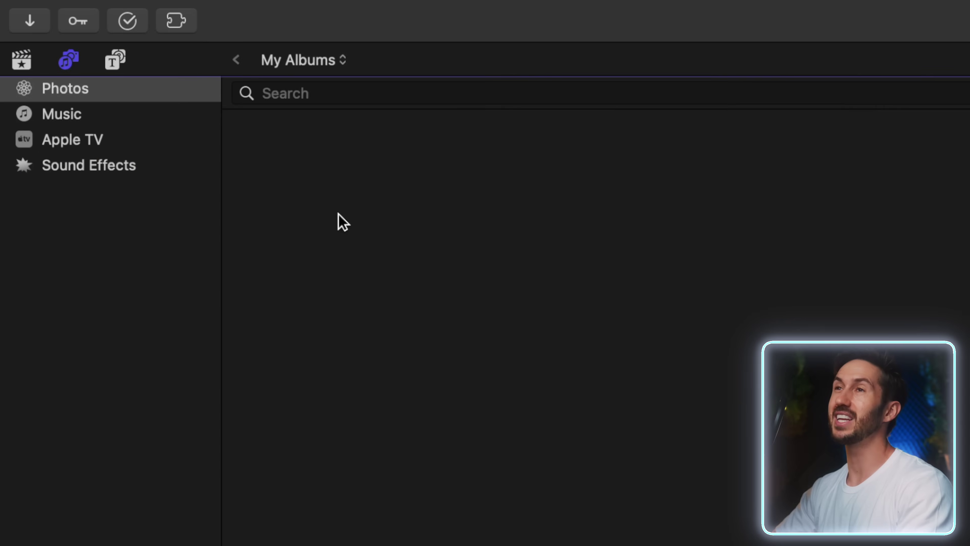
{"action": "left_click", "coordinate": [173, 86]}
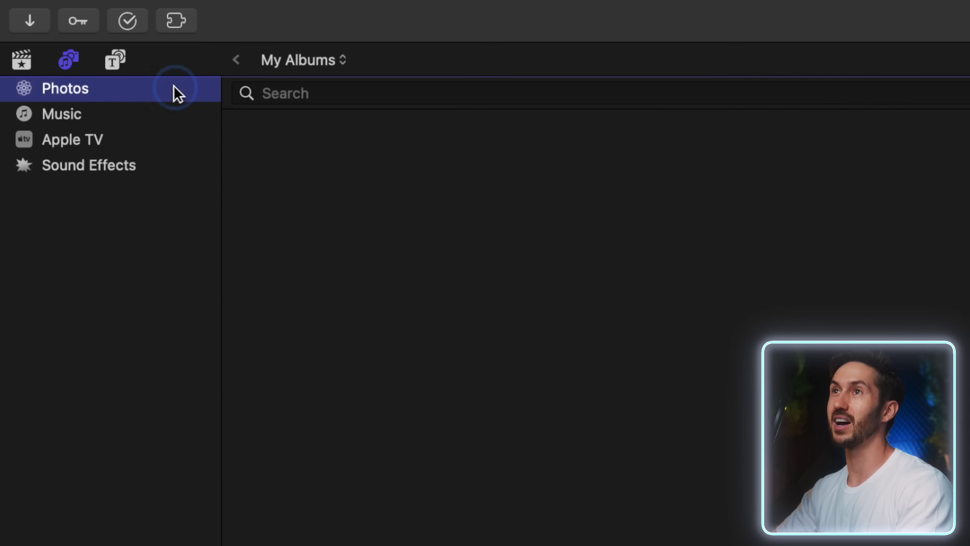
{"action": "left_click", "coordinate": [580, 311]}
{"action": "left_click", "coordinate": [320, 58]}
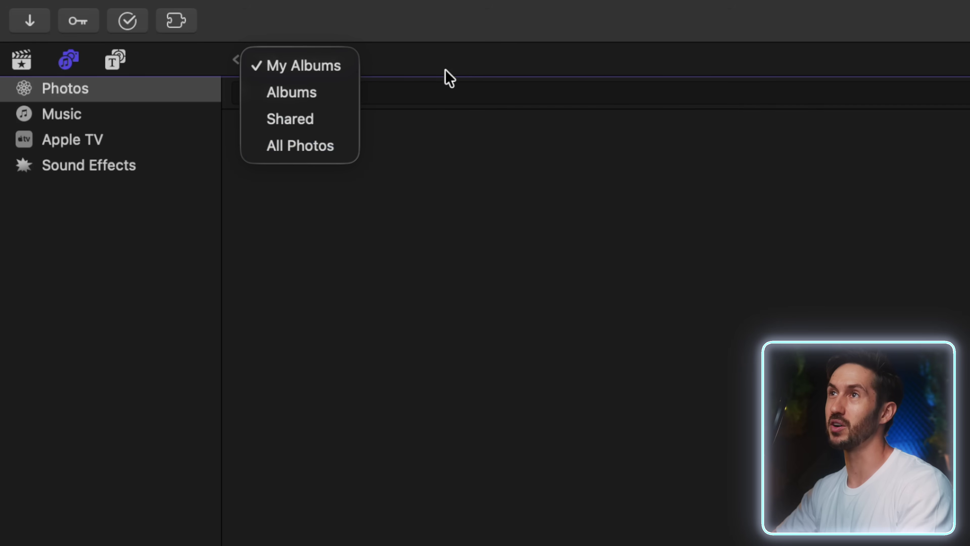
{"action": "left_click", "coordinate": [449, 61]}
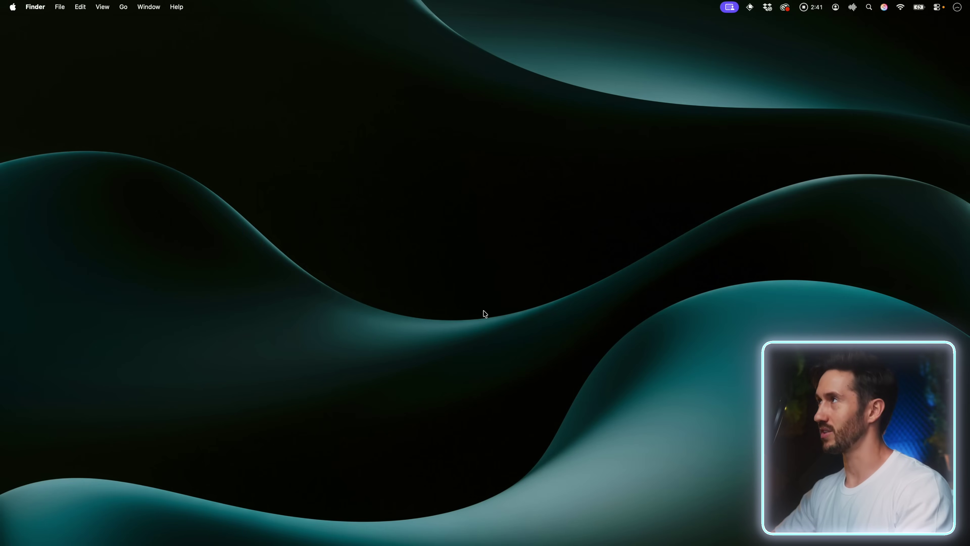
Launch Photos through Spotlight and create a new album named FCP.
{"action": "left_click", "coordinate": [876, 8]}
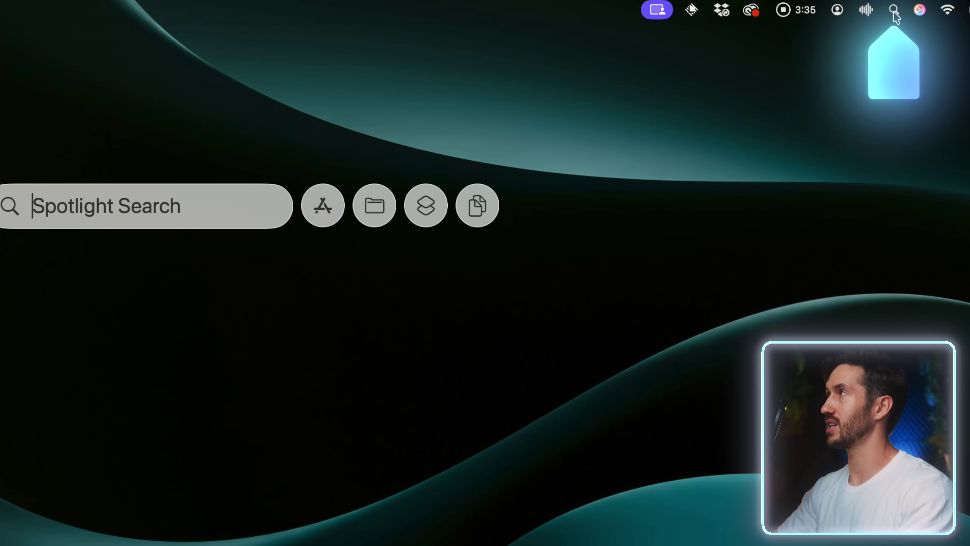
{"action": "left_click", "coordinate": [894, 12]}
{"action": "left_click", "coordinate": [894, 11]}
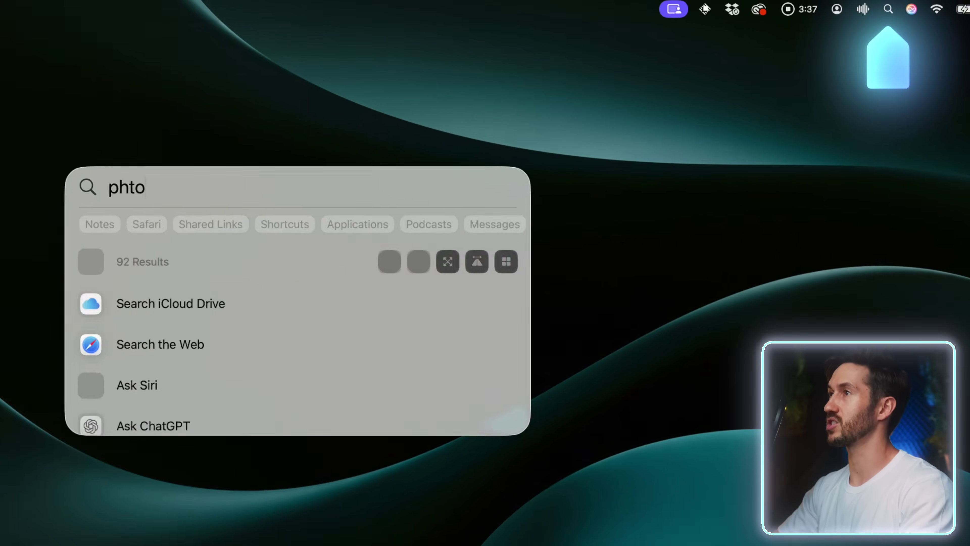
{"action": "key", "text": "BackSpace"}
{"action": "key", "text": "BackSpace"}
{"action": "type", "text": "otos"}
{"action": "key", "text": "Return"}
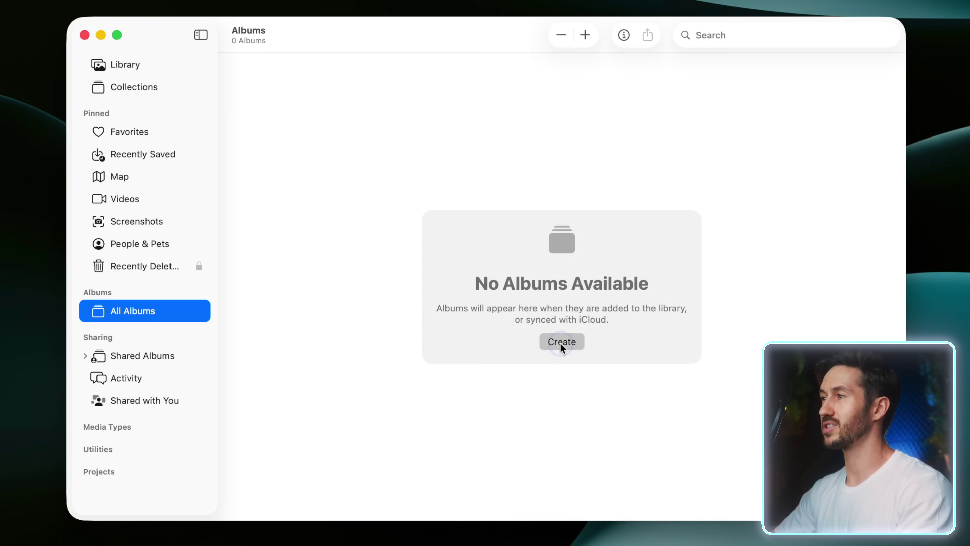
{"action": "left_click", "coordinate": [560, 342]}
{"action": "type", "text": "FCP"}
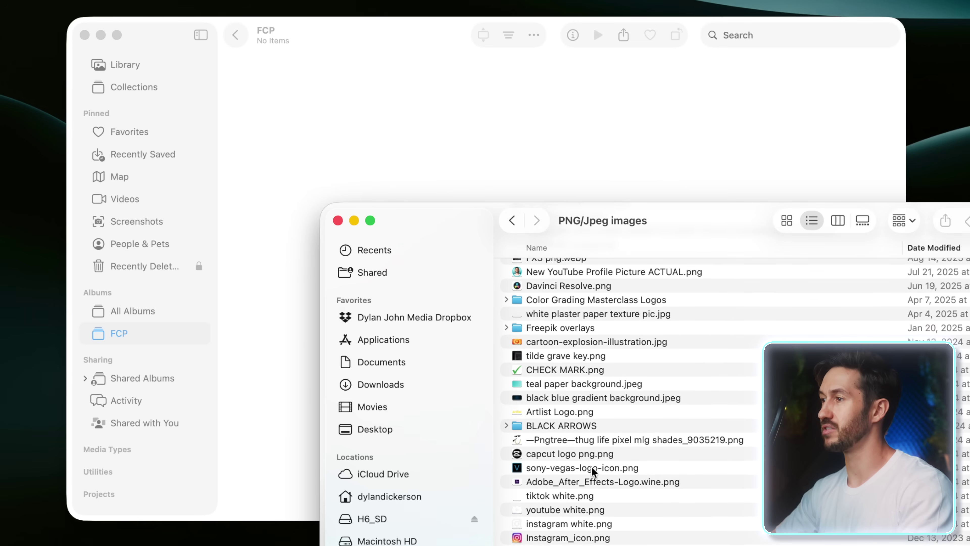
{"action": "scroll", "coordinate": [594, 470], "scroll_direction": "down", "scroll_amount": 5}
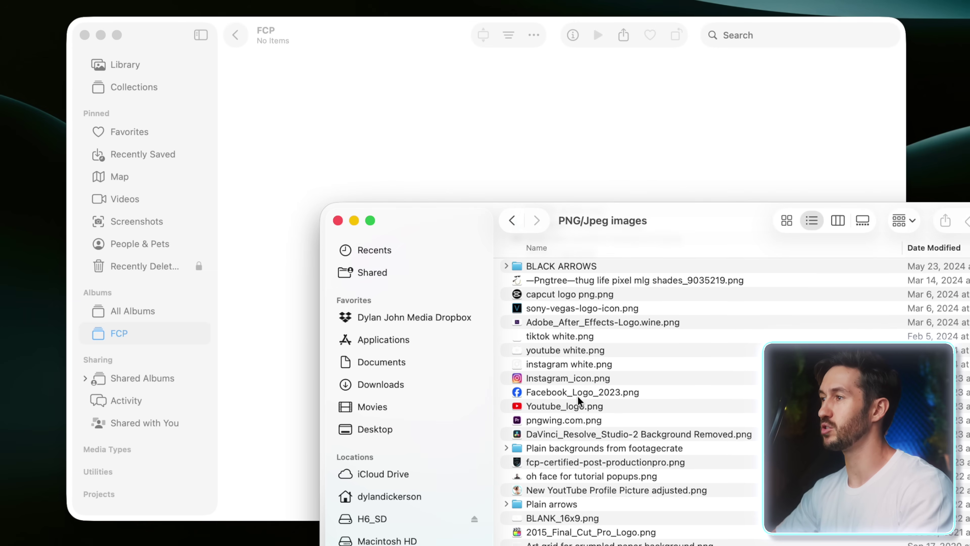
Drag every image from the PNG/Jpeg images folder into the FCP album, skipping all duplicates.
{"action": "scroll", "coordinate": [579, 400], "scroll_direction": "up", "scroll_amount": 10}
{"action": "left_click", "coordinate": [539, 282]}
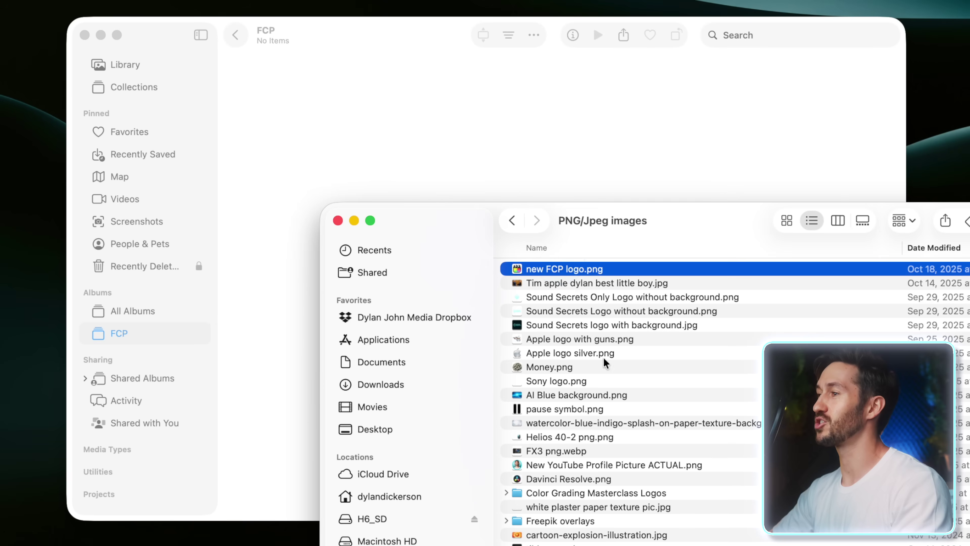
{"action": "scroll", "coordinate": [606, 367], "scroll_direction": "down", "scroll_amount": 15}
{"action": "key", "text": "super+a"}
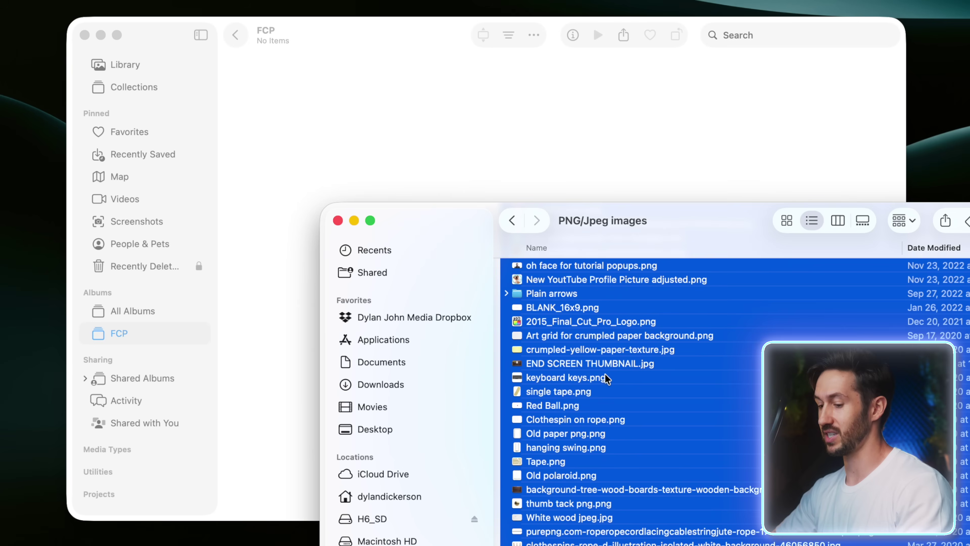
{"action": "left_click_drag", "start_coordinate": [605, 367], "coordinate": [455, 147]}
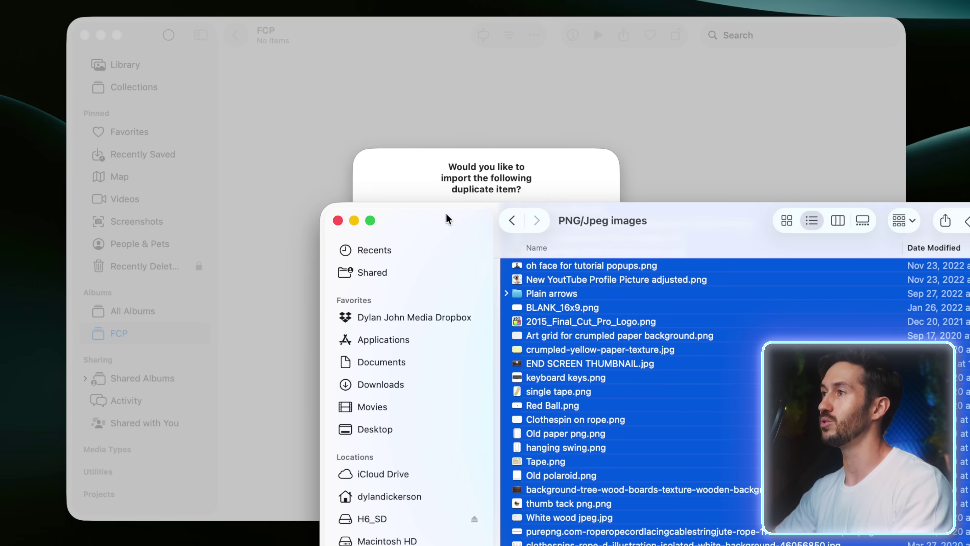
{"action": "left_click_drag", "start_coordinate": [446, 215], "coordinate": [327, 384]}
{"action": "left_click", "coordinate": [502, 339]}
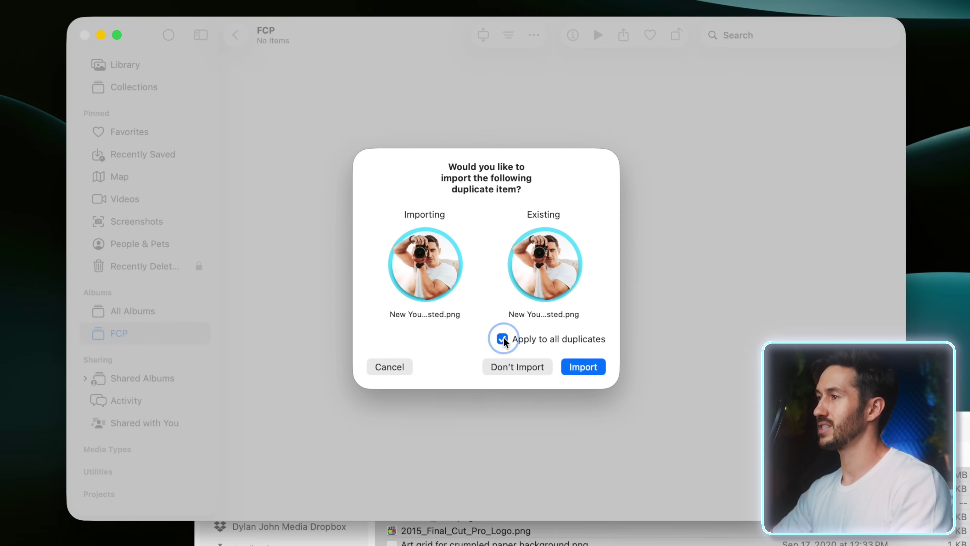
{"action": "left_click", "coordinate": [520, 367]}
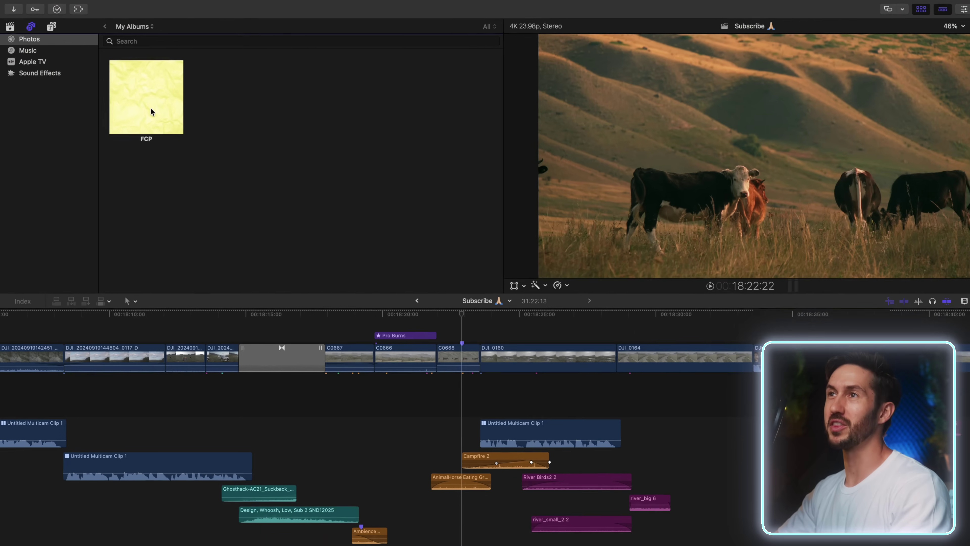
Open the FCP album in Final Cut Pro's Photos browser and scroll through its imported images.
{"action": "left_click", "coordinate": [143, 103]}
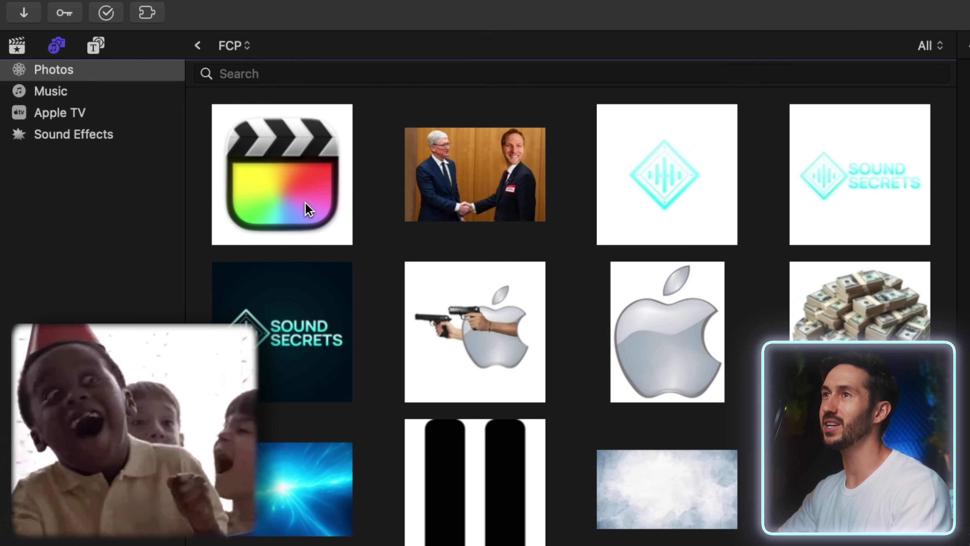
{"action": "scroll", "coordinate": [561, 363], "scroll_direction": "down", "scroll_amount": 2}
{"action": "scroll", "coordinate": [562, 363], "scroll_direction": "down", "scroll_amount": 15}
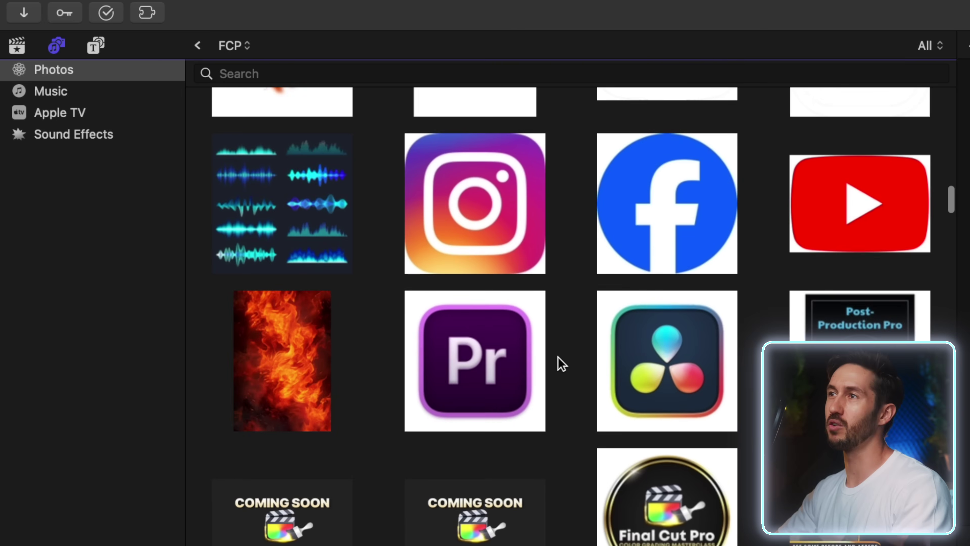
{"action": "scroll", "coordinate": [561, 363], "scroll_direction": "down", "scroll_amount": 10}
{"action": "scroll", "coordinate": [561, 363], "scroll_direction": "down", "scroll_amount": 3}
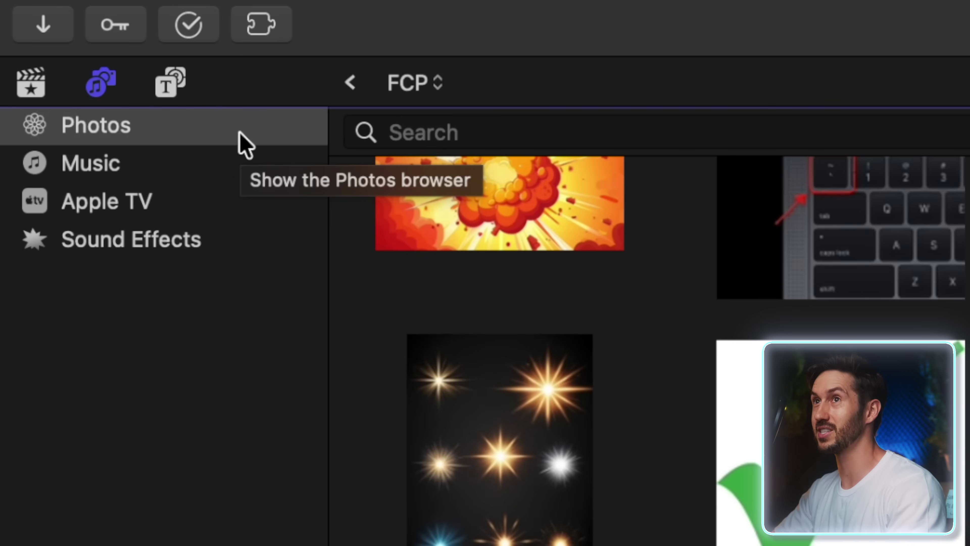
{"action": "left_click", "coordinate": [120, 131]}
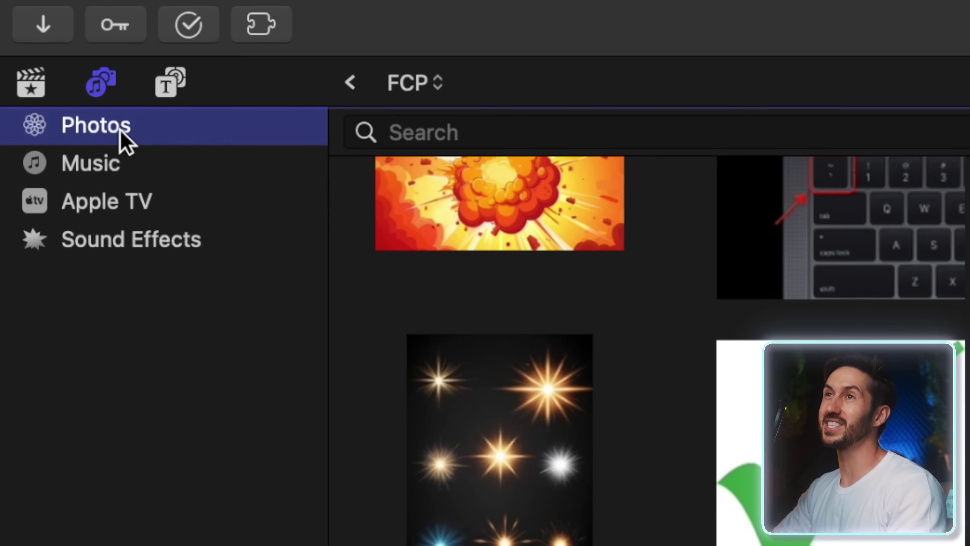
{"action": "left_click", "coordinate": [106, 173]}
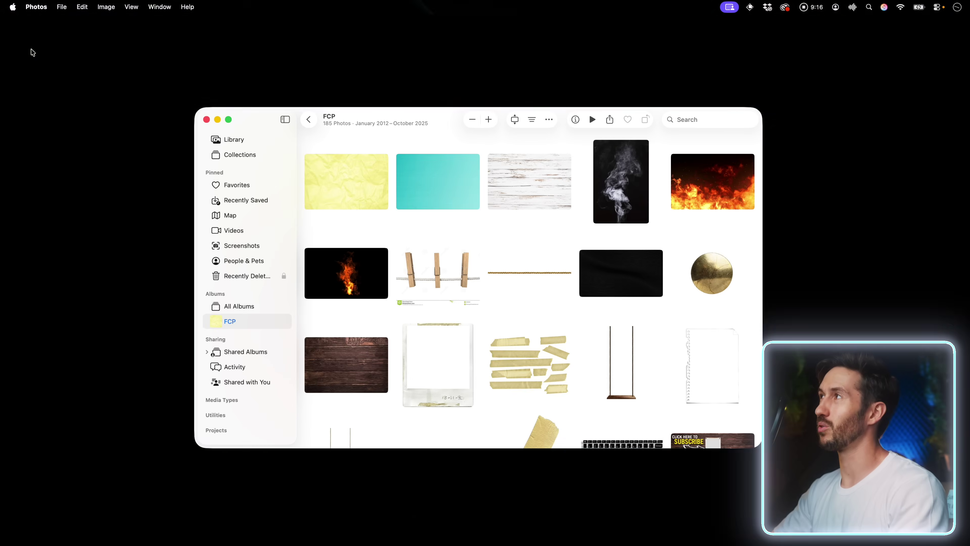
{"action": "key", "text": "super+space"}
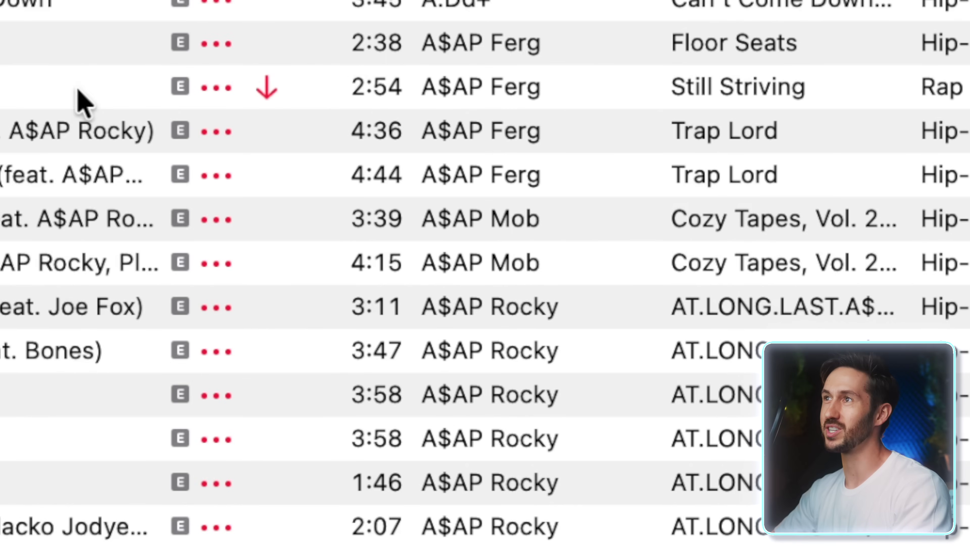
{"action": "scroll", "coordinate": [563, 128], "scroll_direction": "down", "scroll_amount": 15}
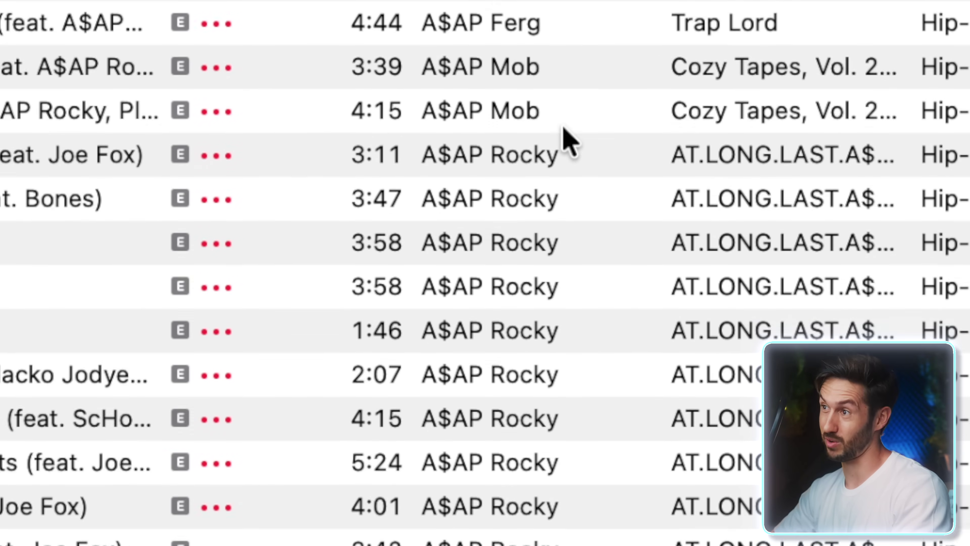
{"action": "scroll", "coordinate": [391, 135], "scroll_direction": "down", "scroll_amount": 20}
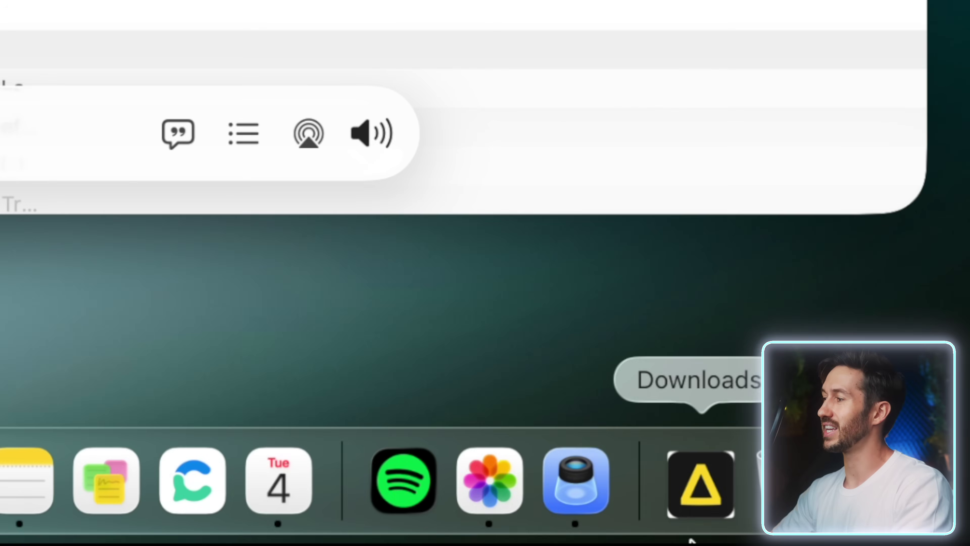
{"action": "left_click", "coordinate": [692, 539]}
Open the CHONKLAP! mp3 from Downloads in Music, then search the Music browser for 'CHON'.
{"action": "left_click", "coordinate": [699, 384]}
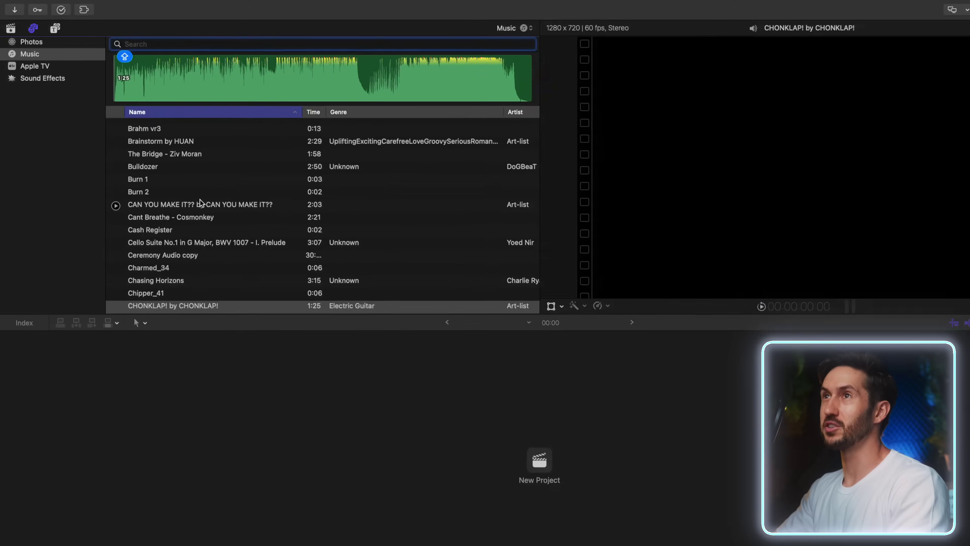
{"action": "type", "text": "CHON"}
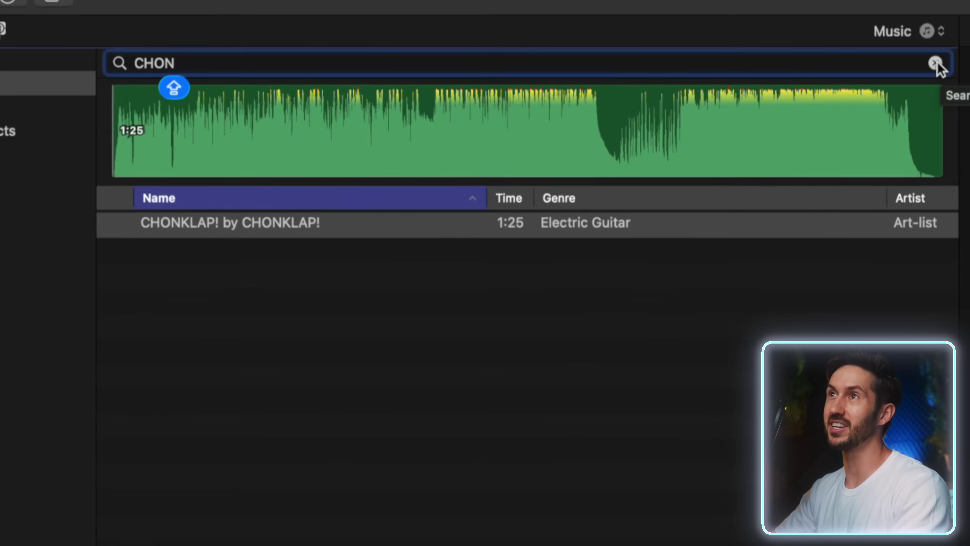
Clear the 'CHON' search and sort the full song list by Artist.
{"action": "left_click", "coordinate": [935, 65]}
{"action": "left_click", "coordinate": [911, 197]}
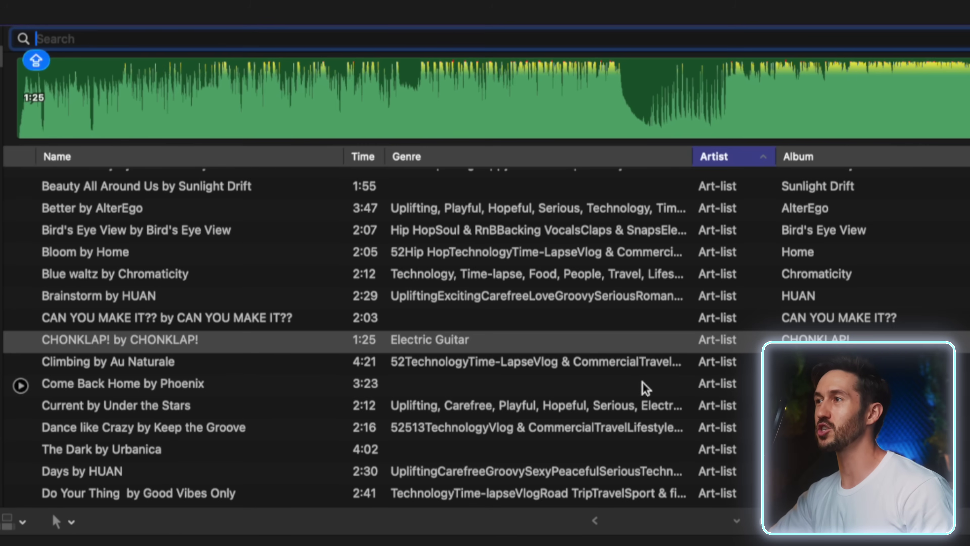
{"action": "scroll", "coordinate": [643, 388], "scroll_direction": "down", "scroll_amount": 15}
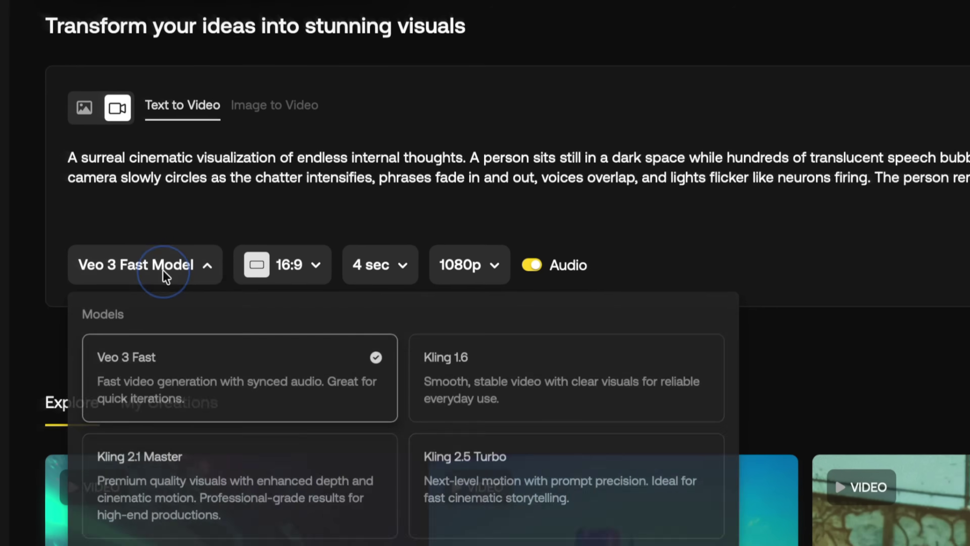
Scroll through the Models list on Artlist's AI Image & Video page.
{"action": "scroll", "coordinate": [456, 432], "scroll_direction": "down", "scroll_amount": 5}
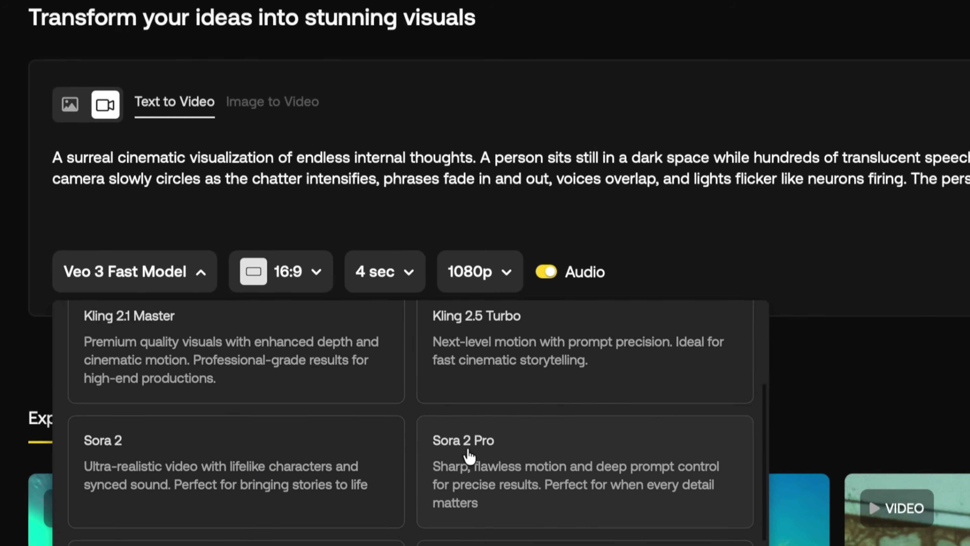
{"action": "scroll", "coordinate": [469, 455], "scroll_direction": "down", "scroll_amount": 3}
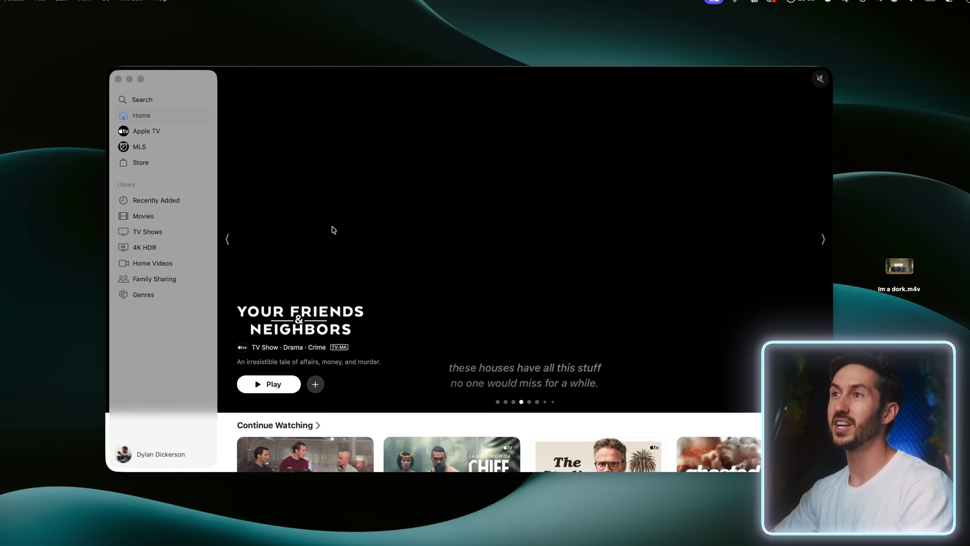
Show Recently Added in TV and drag Im a dork.m4v from the desktop into the library.
{"action": "left_click", "coordinate": [118, 196]}
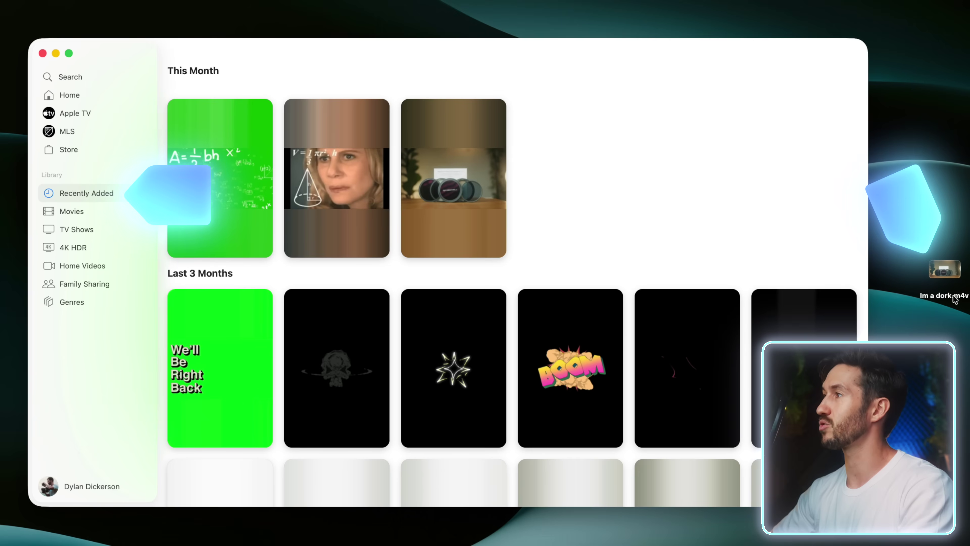
{"action": "left_click_drag", "start_coordinate": [954, 298], "coordinate": [583, 200]}
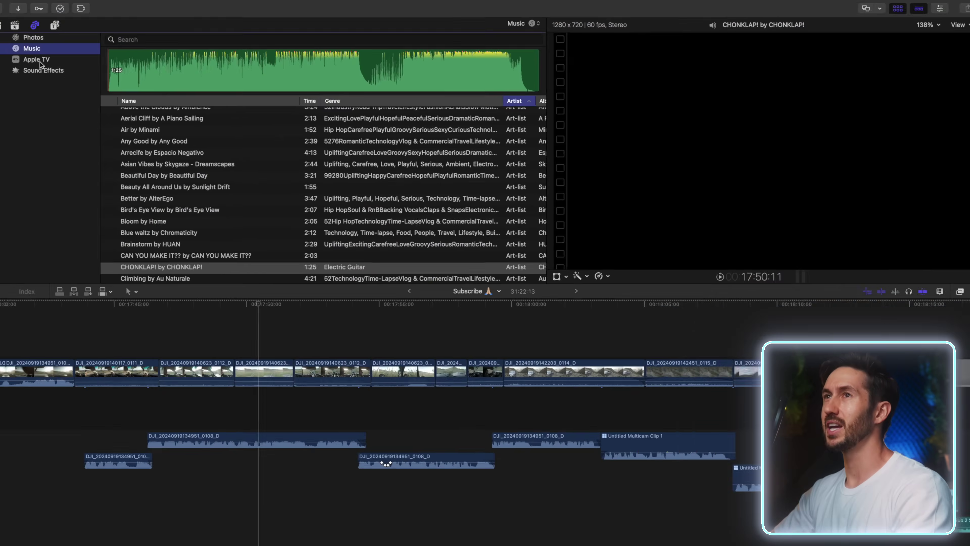
Show the Apple TV library in Final Cut Pro and preview the I'm a dork clip.
{"action": "left_click", "coordinate": [43, 76]}
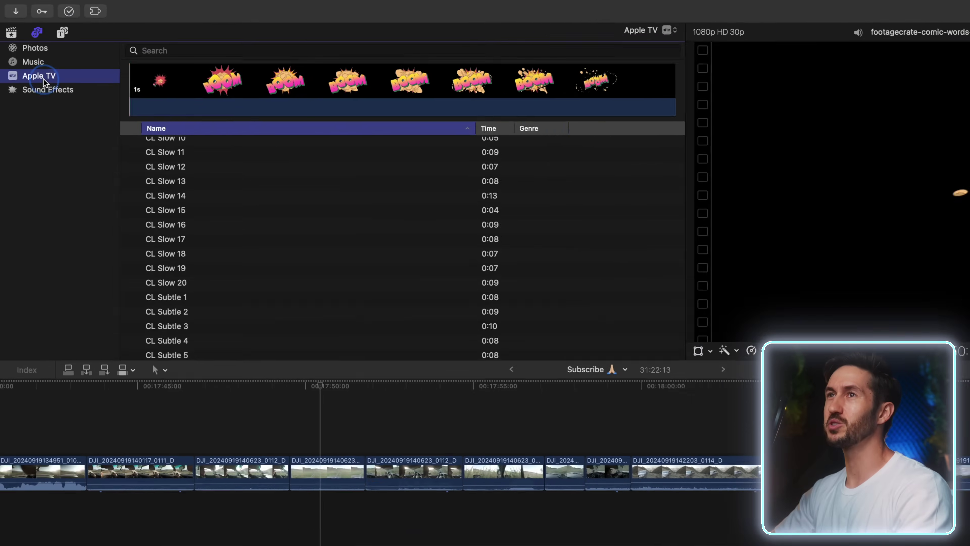
{"action": "scroll", "coordinate": [263, 304], "scroll_direction": "down", "scroll_amount": 15}
{"action": "scroll", "coordinate": [263, 304], "scroll_direction": "up", "scroll_amount": 10}
{"action": "scroll", "coordinate": [263, 303], "scroll_direction": "down", "scroll_amount": 2}
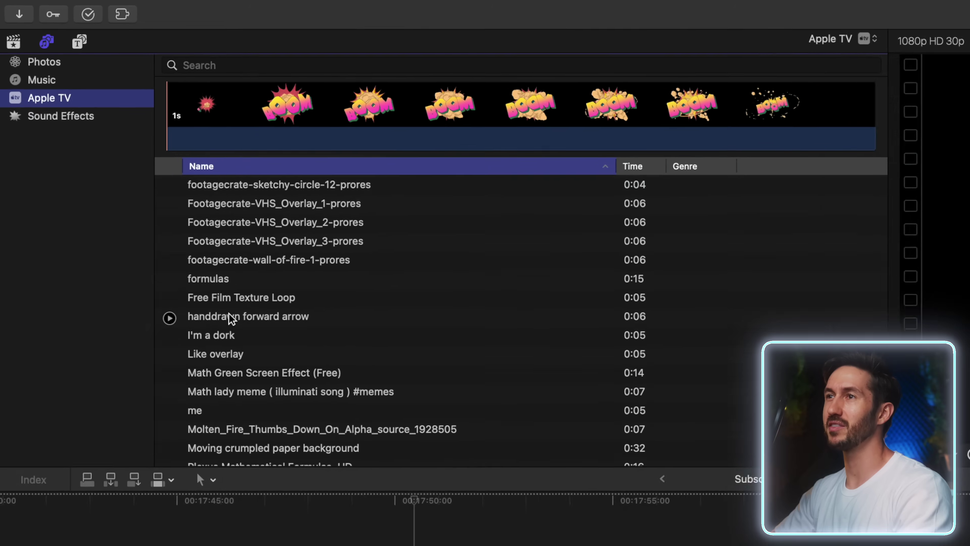
{"action": "left_click", "coordinate": [175, 346]}
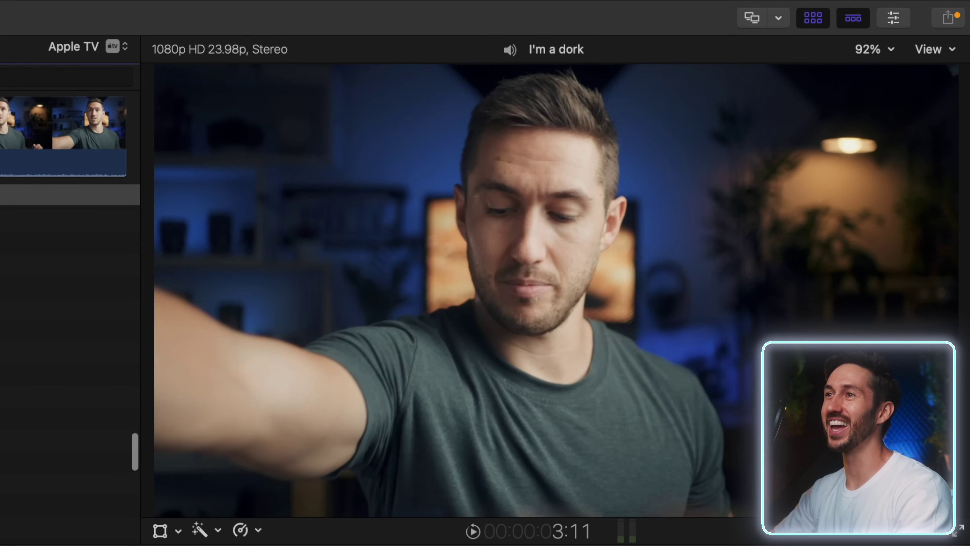
Preview the overlay clips, including comic accents, cloth-pop-3, film grain and CL Subtle 6.
{"action": "left_click", "coordinate": [131, 198]}
{"action": "key", "text": "Up"}
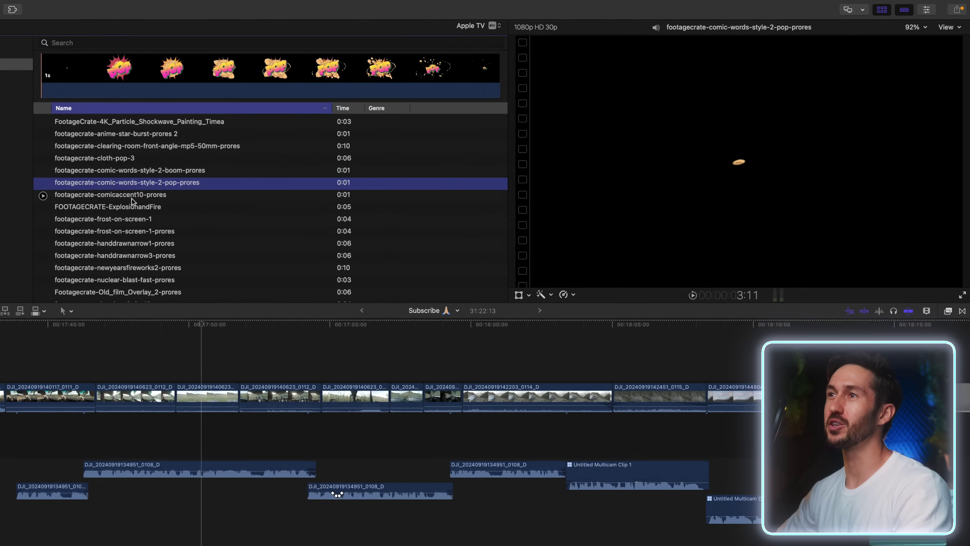
{"action": "key", "text": "Up"}
{"action": "key", "text": "Up"}
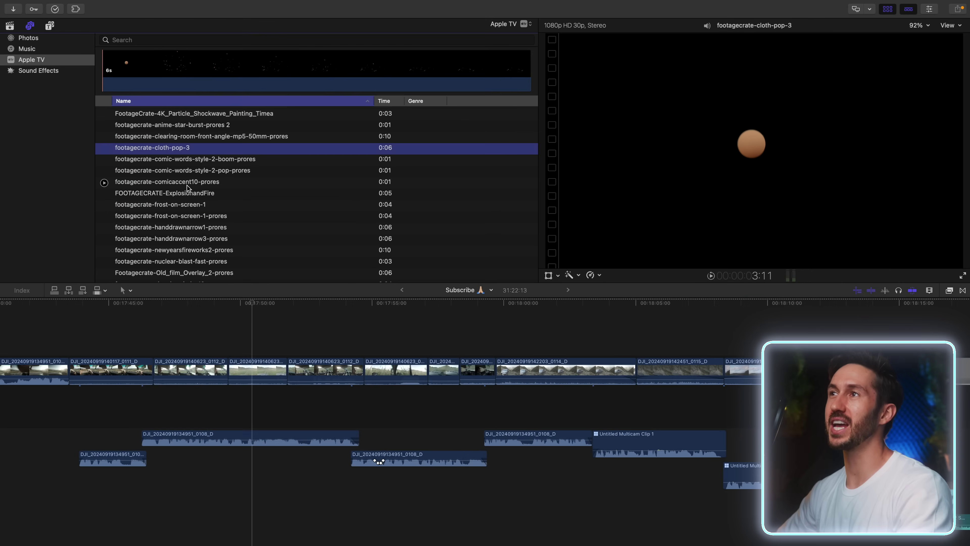
{"action": "key", "text": "Up"}
{"action": "key", "text": "Up"}
{"action": "key", "text": "Up"}
{"action": "key", "text": "Up"}
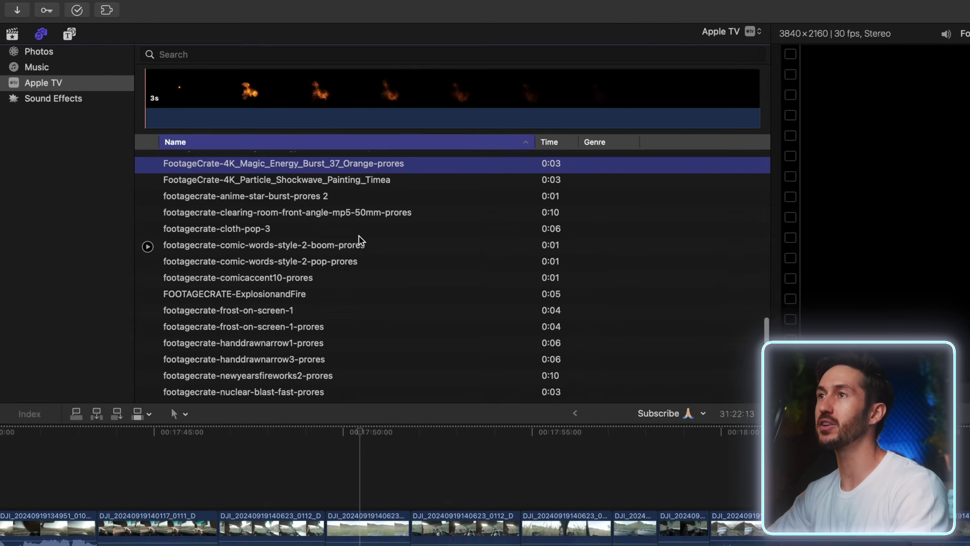
{"action": "scroll", "coordinate": [298, 275], "scroll_direction": "up", "scroll_amount": 5}
{"action": "left_click", "coordinate": [265, 276]}
{"action": "scroll", "coordinate": [265, 276], "scroll_direction": "up", "scroll_amount": 5}
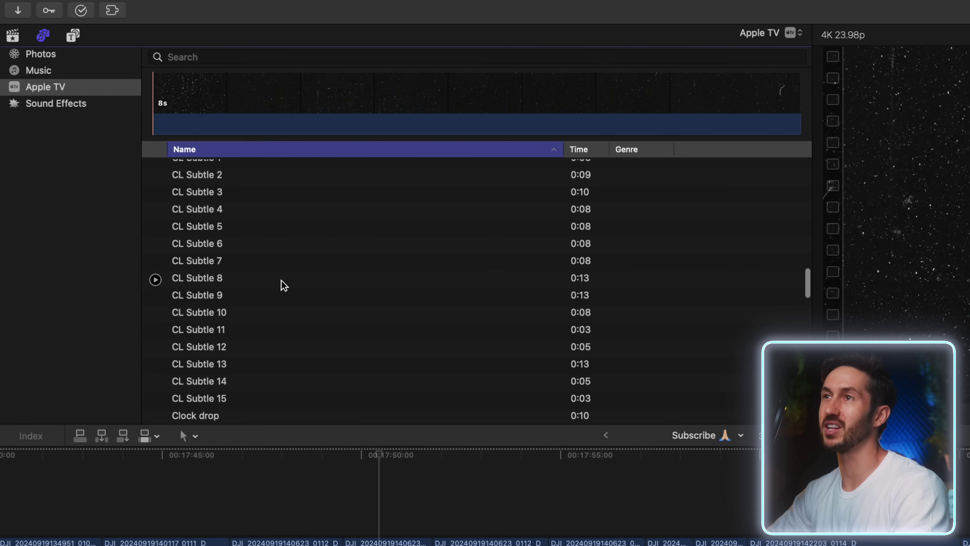
{"action": "left_click", "coordinate": [269, 233]}
{"action": "left_click", "coordinate": [299, 91]}
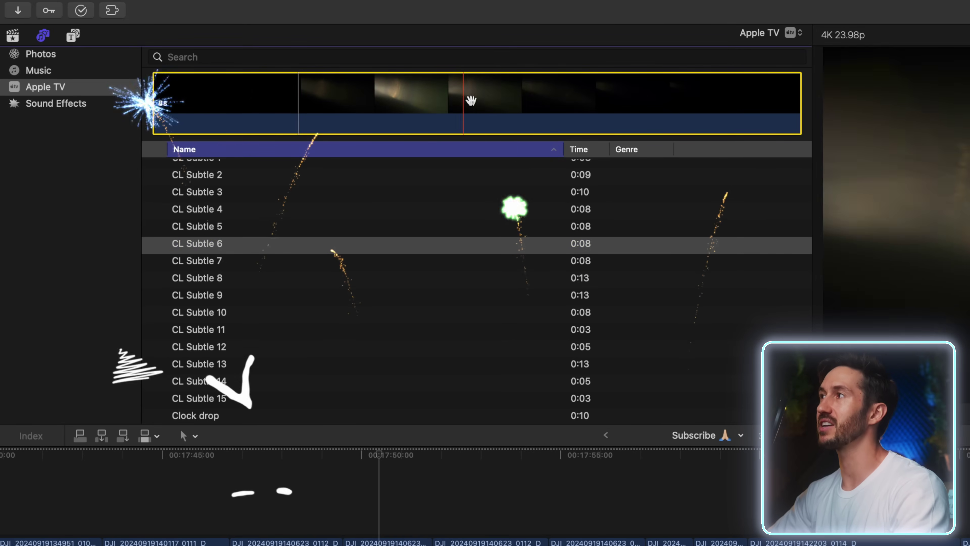
Switch the browser to the Sound Effects library.
{"action": "scroll", "coordinate": [416, 308], "scroll_direction": "up", "scroll_amount": 15}
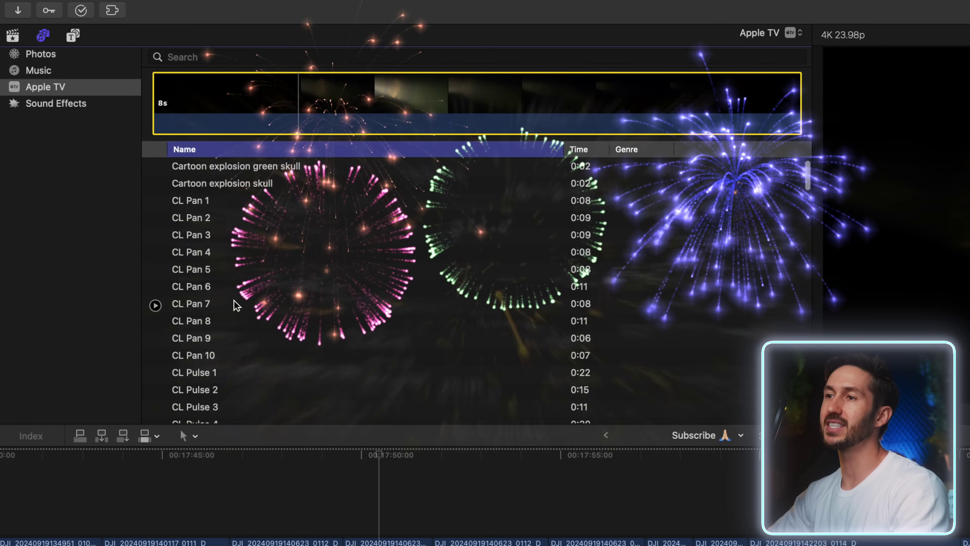
{"action": "scroll", "coordinate": [235, 304], "scroll_direction": "down", "scroll_amount": 10}
{"action": "scroll", "coordinate": [235, 305], "scroll_direction": "down", "scroll_amount": 15}
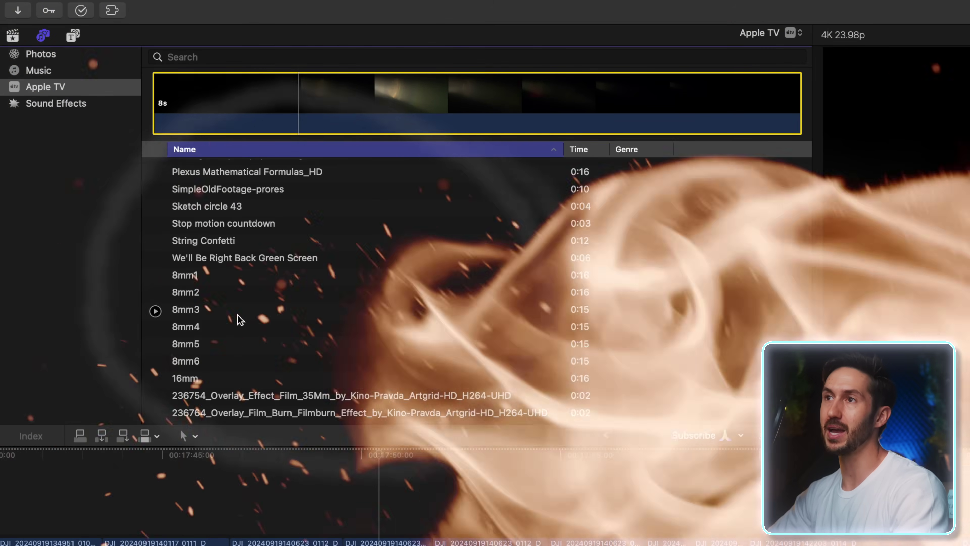
{"action": "mouse_move", "coordinate": [256, 403]}
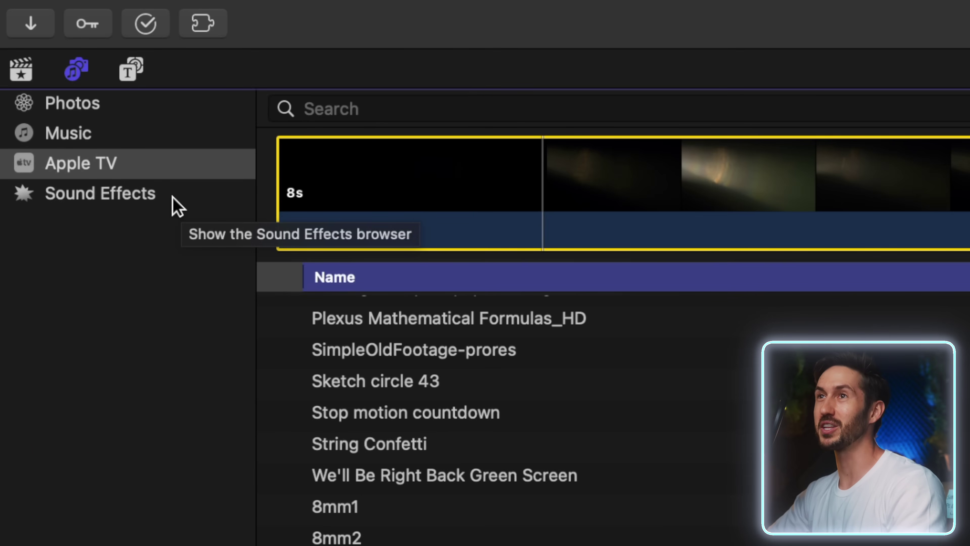
{"action": "left_click", "coordinate": [176, 207]}
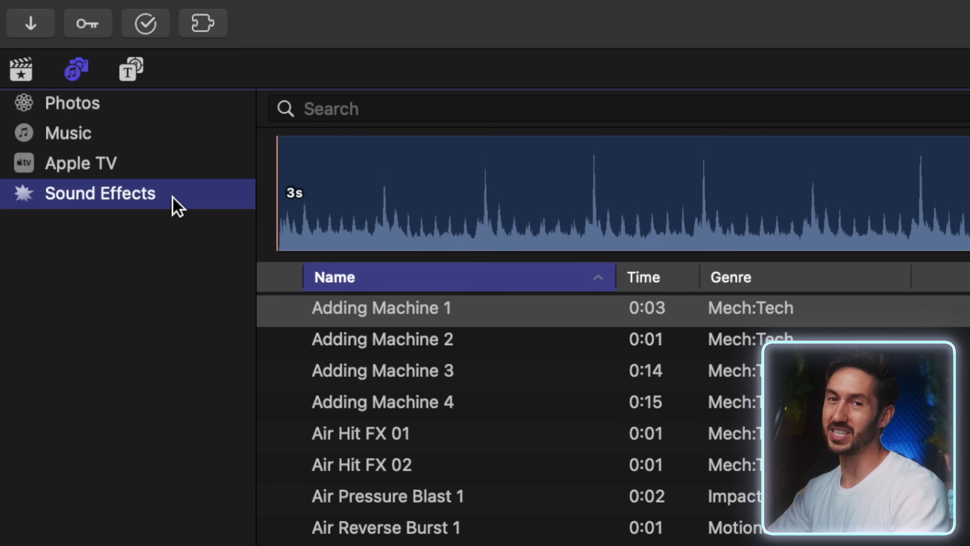
Scroll through the Sound Effects list, past Adding Machine 1 and Air Hit FX 01, and back.
{"action": "scroll", "coordinate": [496, 417], "scroll_direction": "down", "scroll_amount": 15}
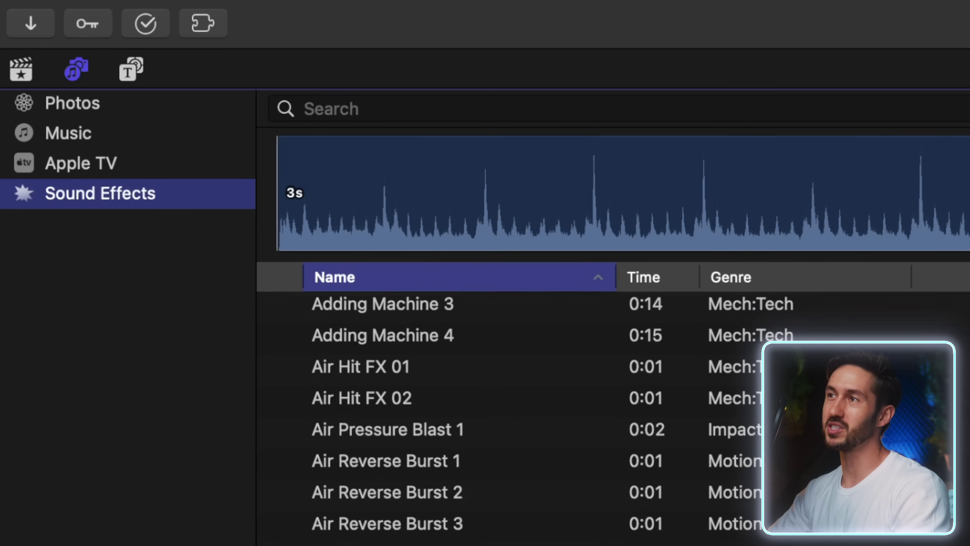
{"action": "scroll", "coordinate": [497, 417], "scroll_direction": "up", "scroll_amount": 8}
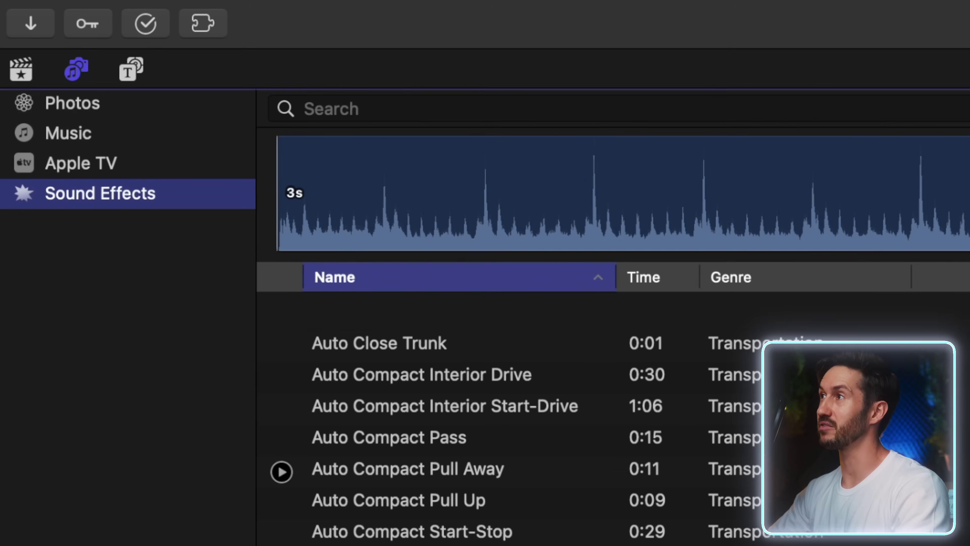
{"action": "scroll", "coordinate": [497, 417], "scroll_direction": "up", "scroll_amount": 6}
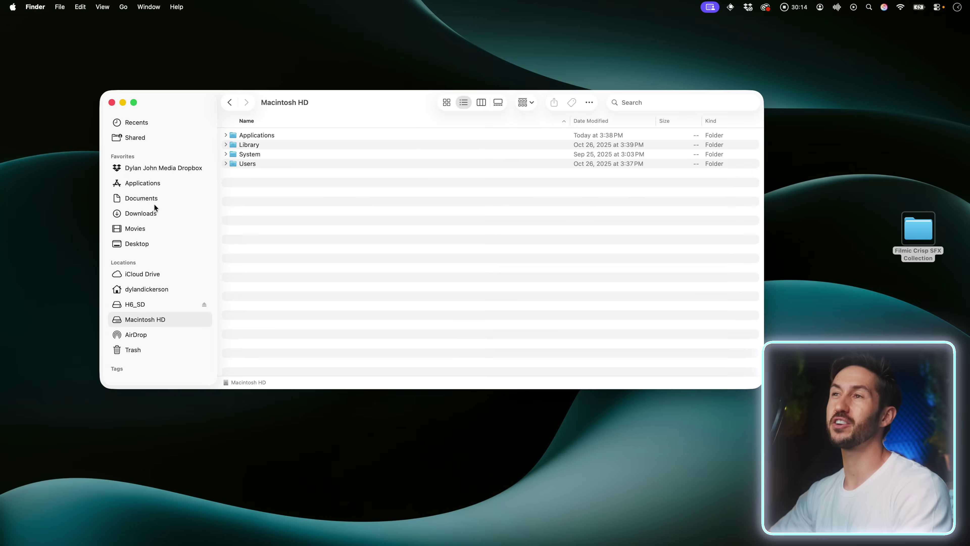
Create a new folder named My SFX inside the Movies folder.
{"action": "left_click", "coordinate": [139, 230]}
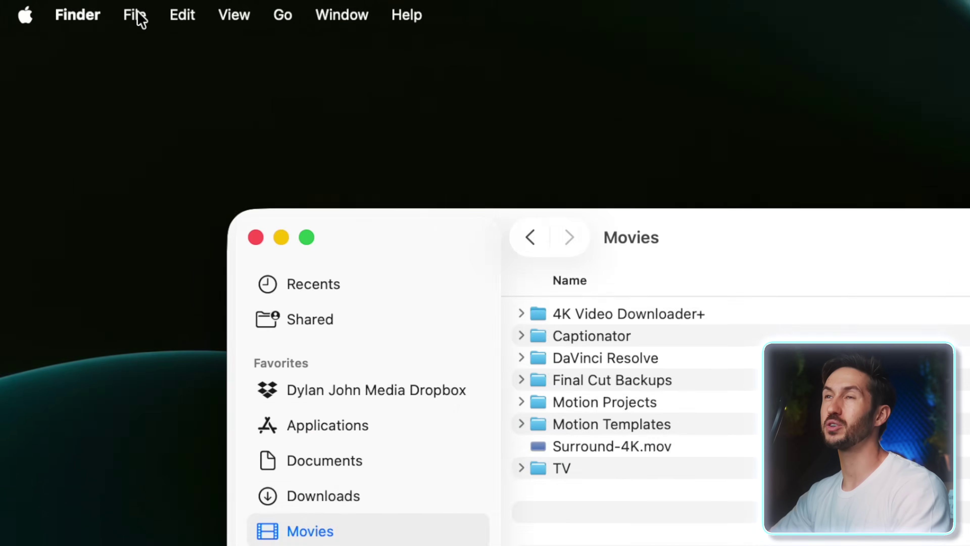
{"action": "left_click", "coordinate": [59, 7]}
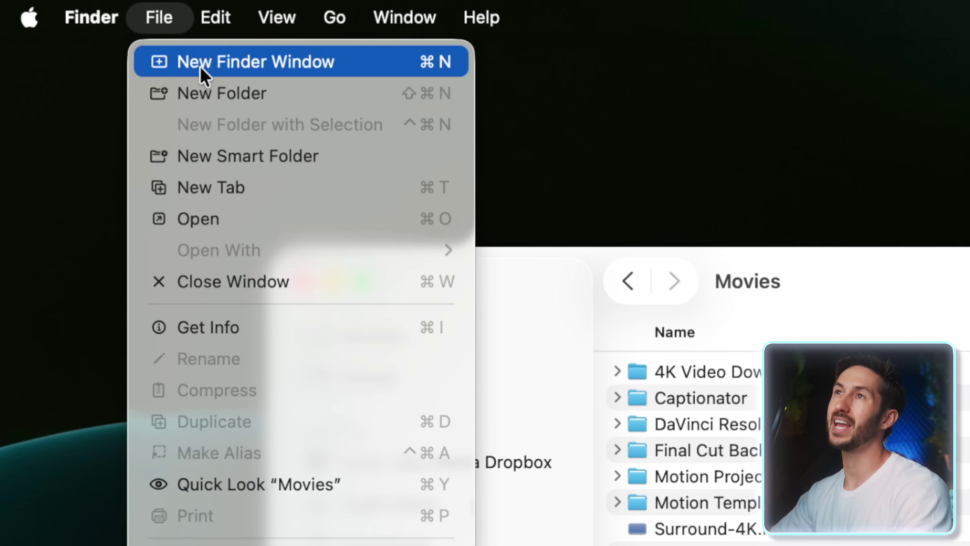
{"action": "left_click", "coordinate": [210, 96]}
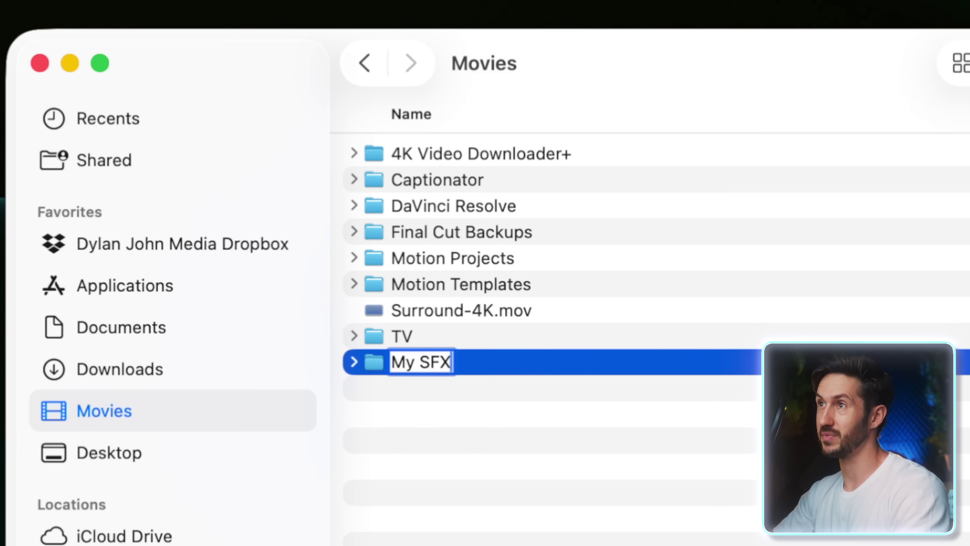
{"action": "key", "text": "Return"}
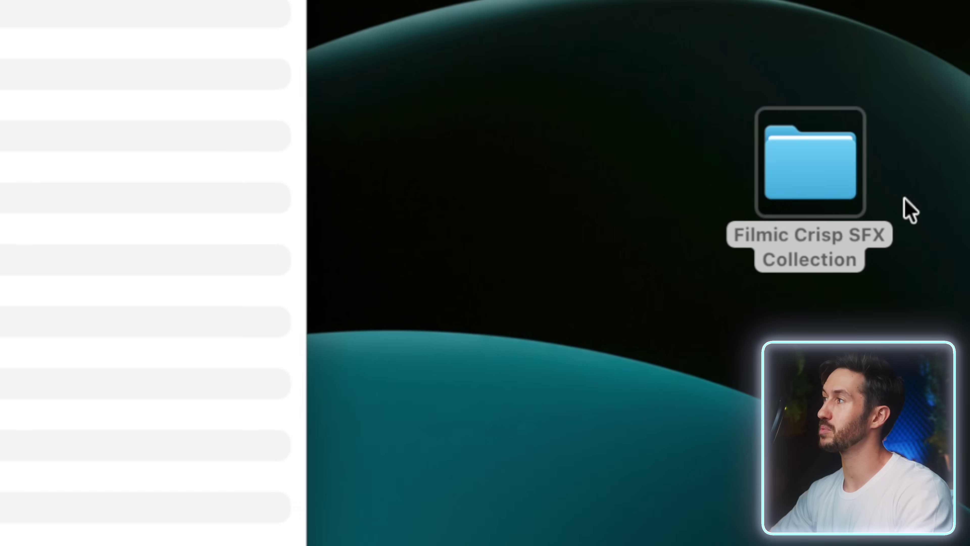
Move the desktop's Filmic Crisp SFX Collection into My SFX and add My SFX to Favorites.
{"action": "left_click_drag", "start_coordinate": [834, 252], "coordinate": [142, 257]}
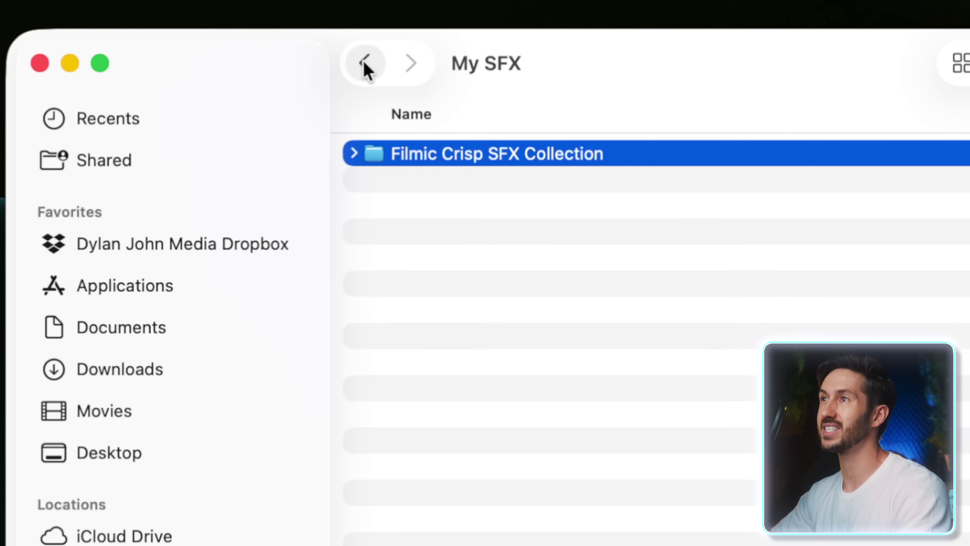
{"action": "left_click", "coordinate": [364, 60]}
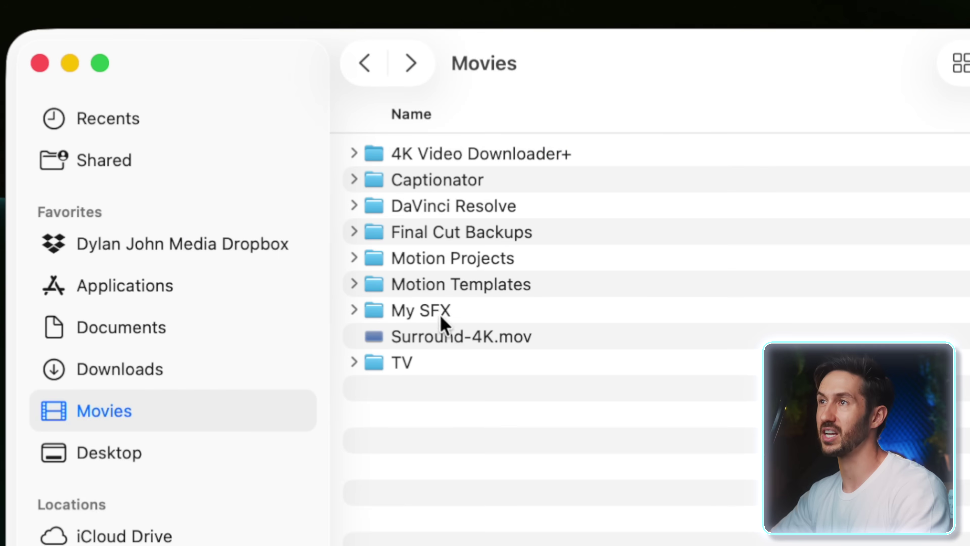
{"action": "left_click", "coordinate": [474, 314]}
{"action": "left_click_drag", "start_coordinate": [494, 329], "coordinate": [195, 493]}
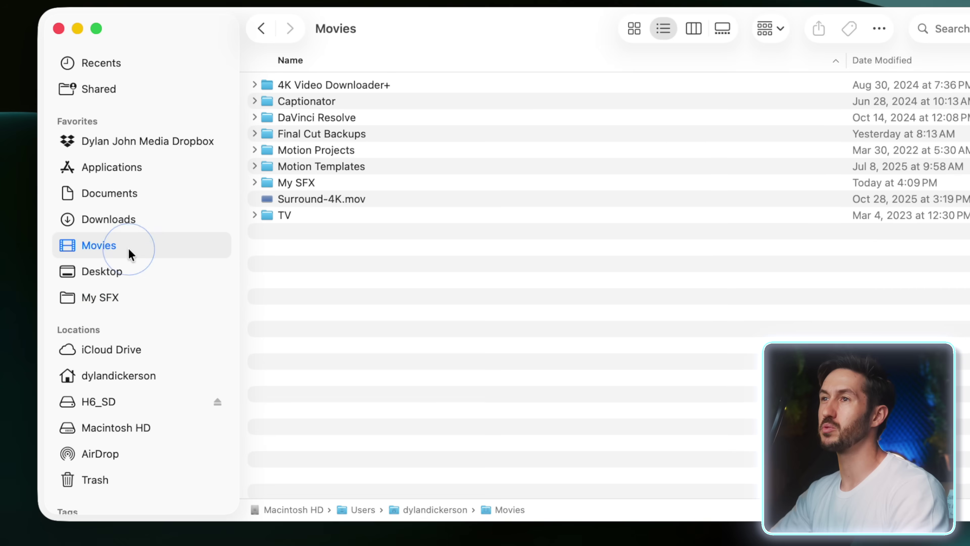
Make an alias of the My SFX folder with its default name.
{"action": "left_click", "coordinate": [336, 183]}
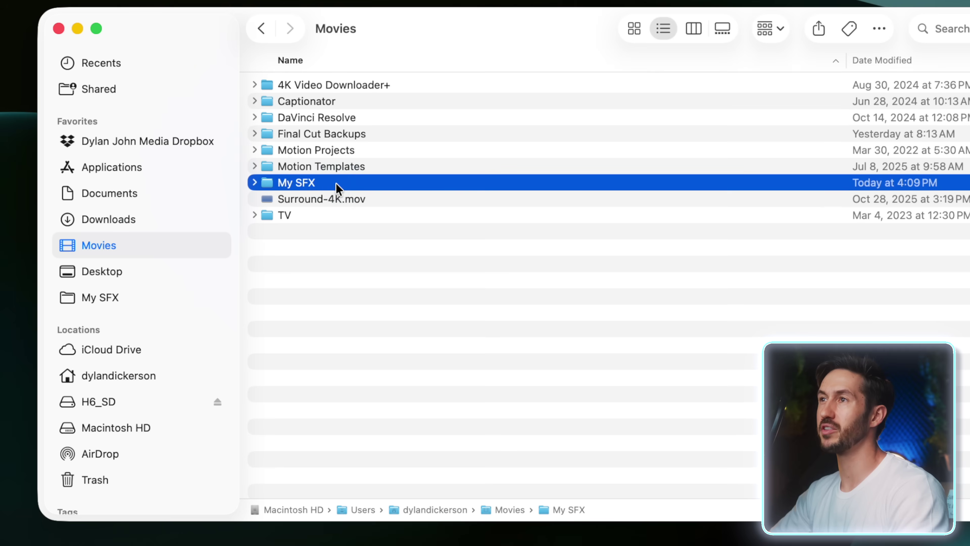
{"action": "right_click", "coordinate": [354, 183]}
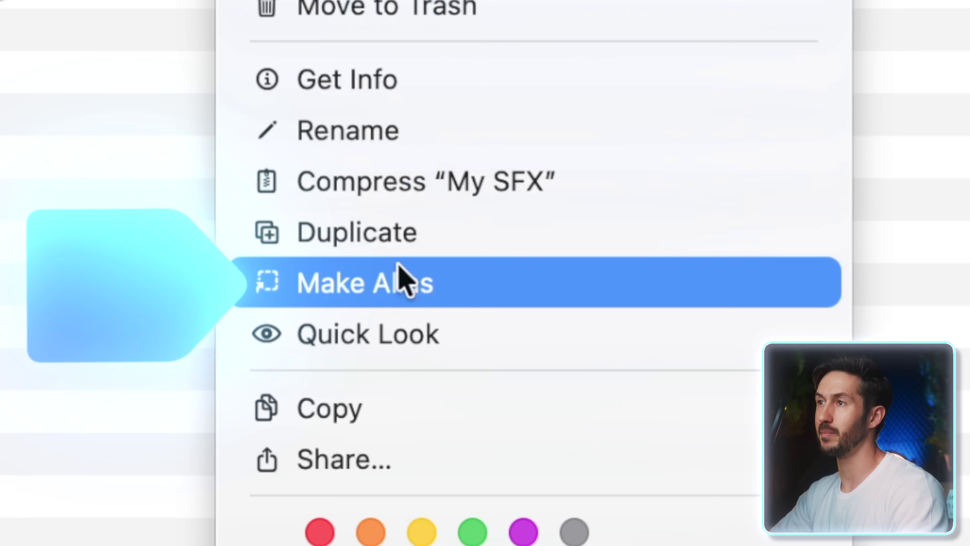
{"action": "left_click", "coordinate": [400, 285]}
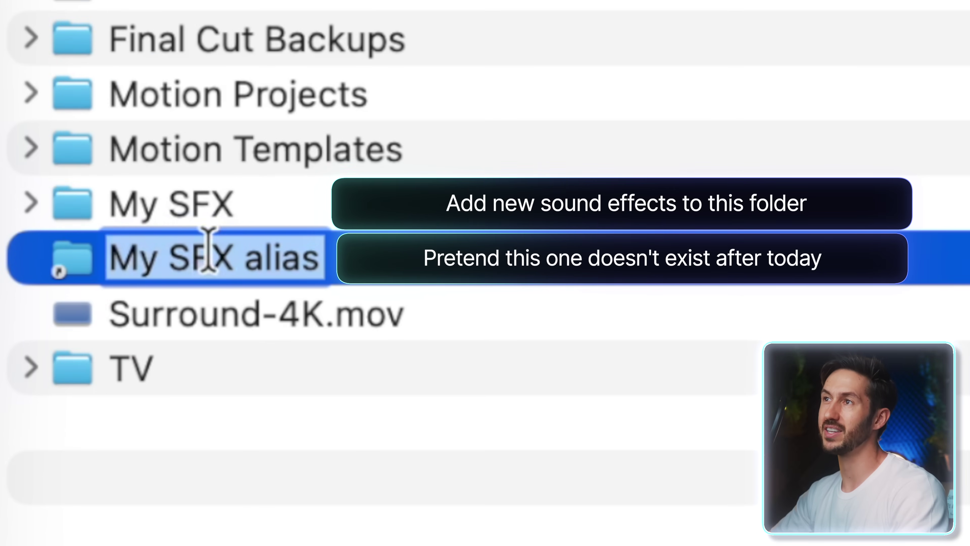
{"action": "left_click", "coordinate": [286, 195]}
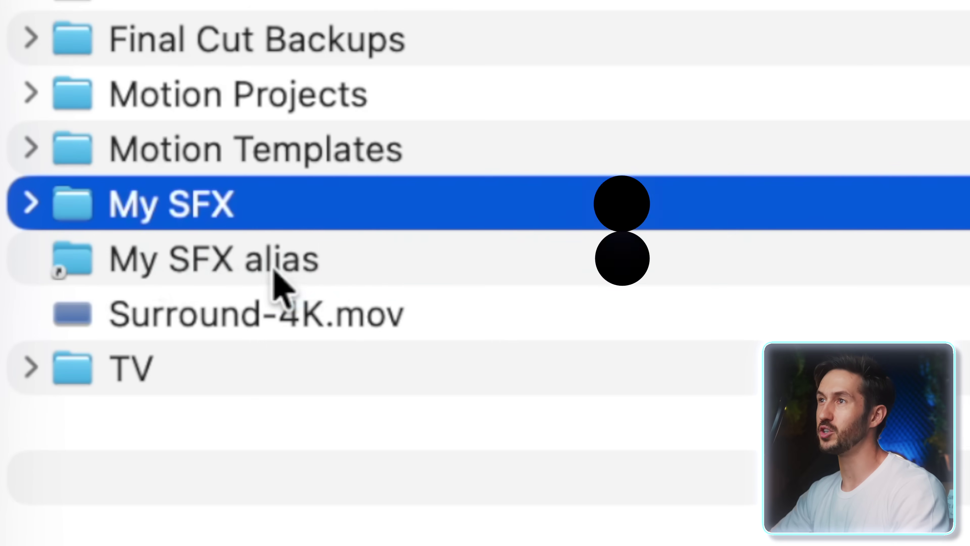
Cut the My SFX alias out of Movies and go to the Macintosh HD drive.
{"action": "left_click", "coordinate": [377, 254]}
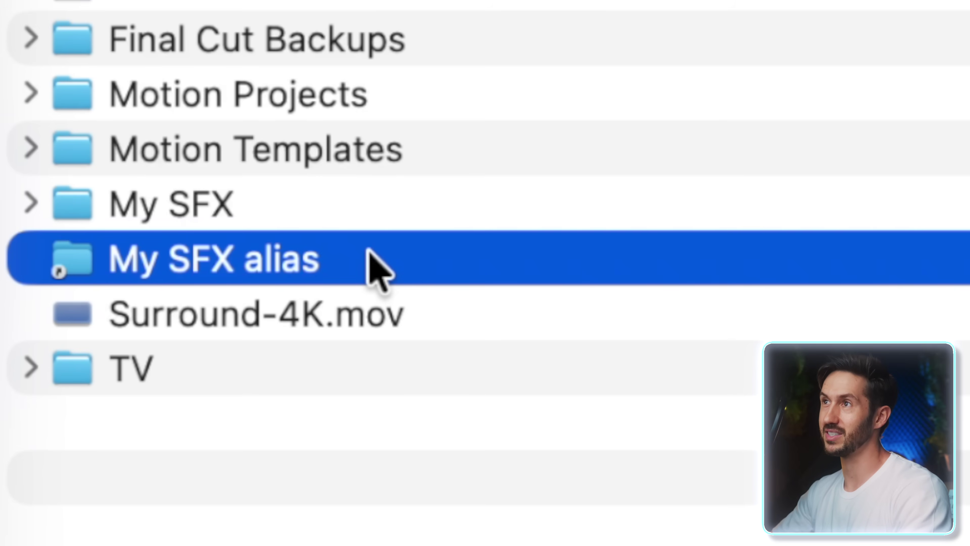
{"action": "key", "text": "super+BackSpace"}
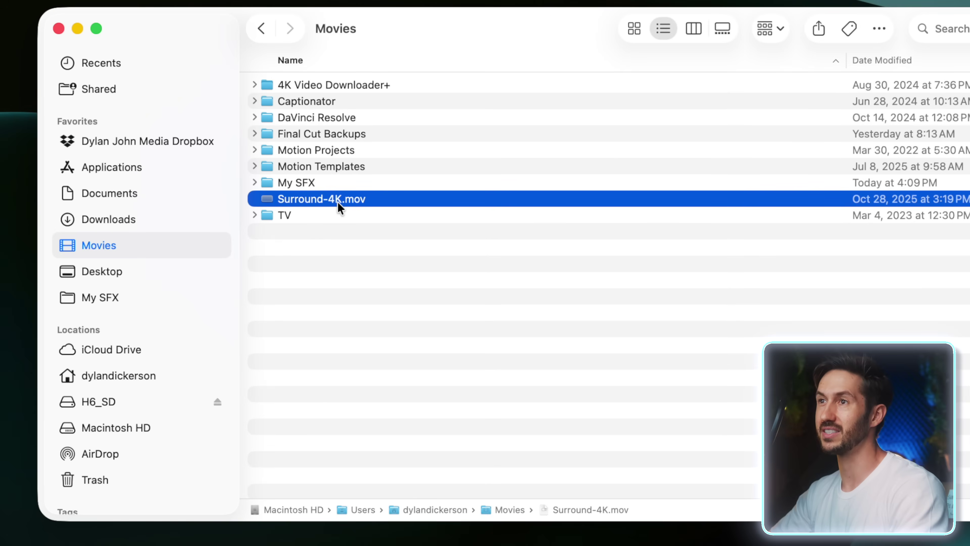
{"action": "left_click", "coordinate": [132, 427]}
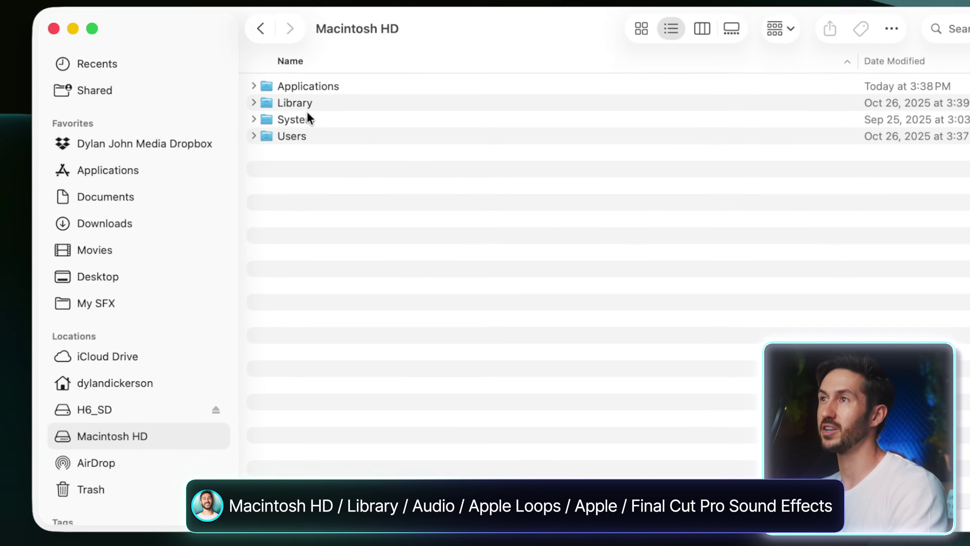
Put the My SFX alias in Library/Audio/Apple Loops/Apple/Final Cut Pro Sound Effects, then return to Movies.
{"action": "double_click", "coordinate": [306, 101]}
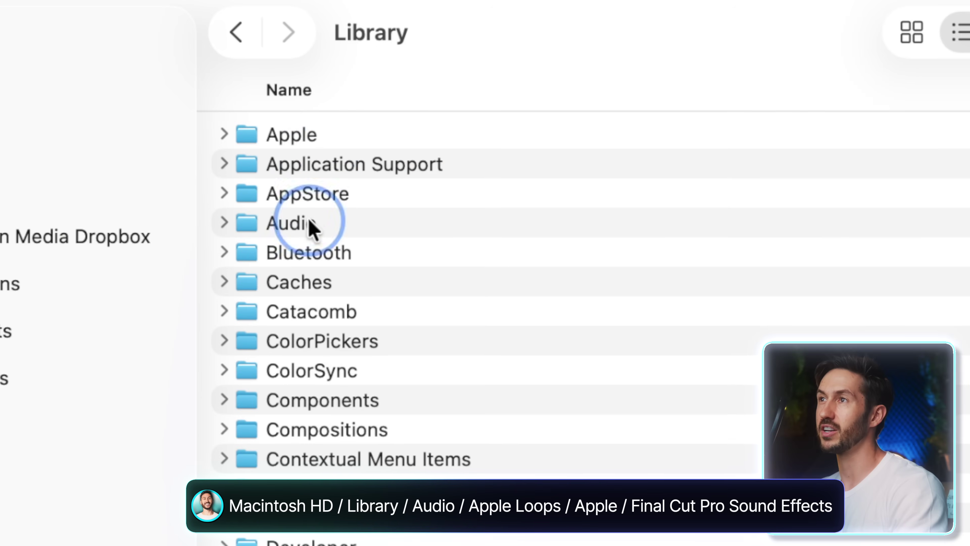
{"action": "double_click", "coordinate": [311, 224]}
{"action": "double_click", "coordinate": [336, 141]}
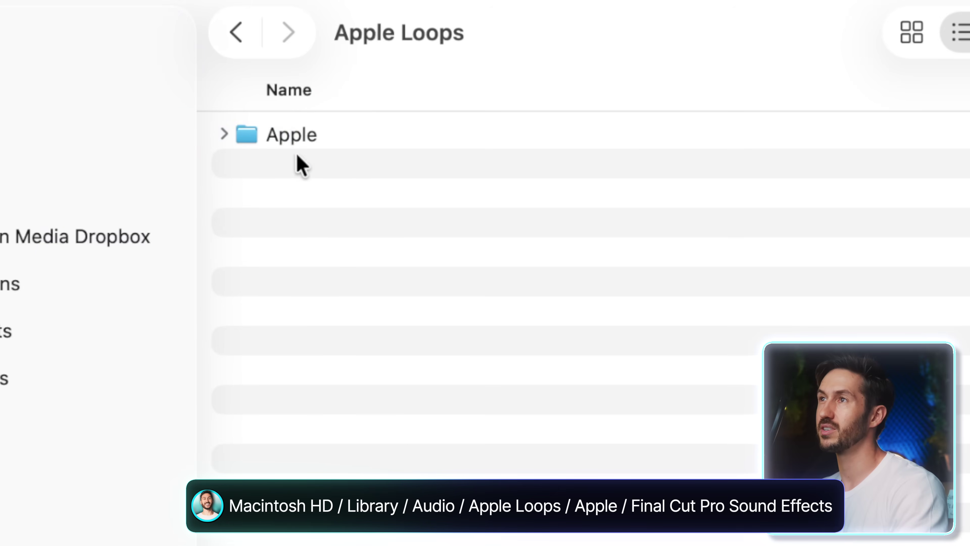
{"action": "double_click", "coordinate": [296, 134]}
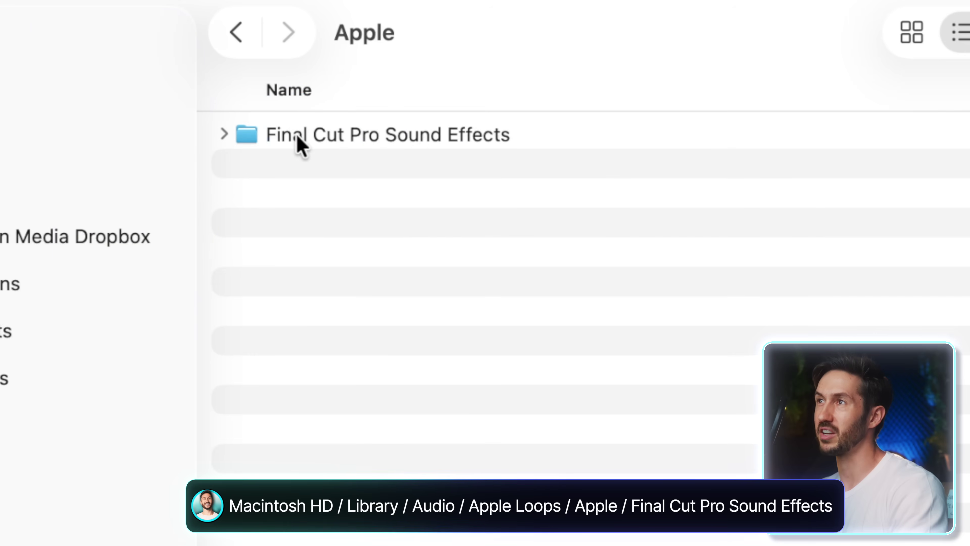
{"action": "double_click", "coordinate": [299, 138]}
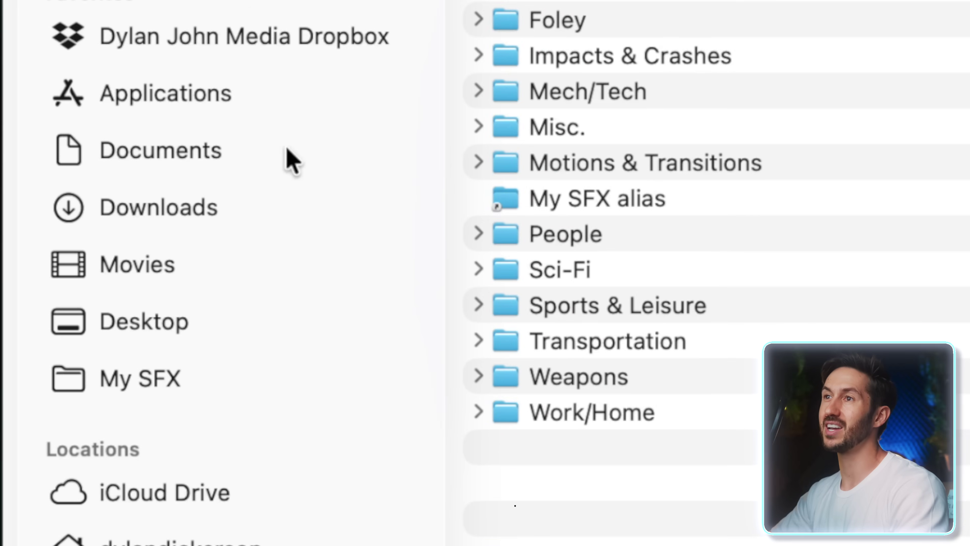
{"action": "left_click", "coordinate": [220, 388]}
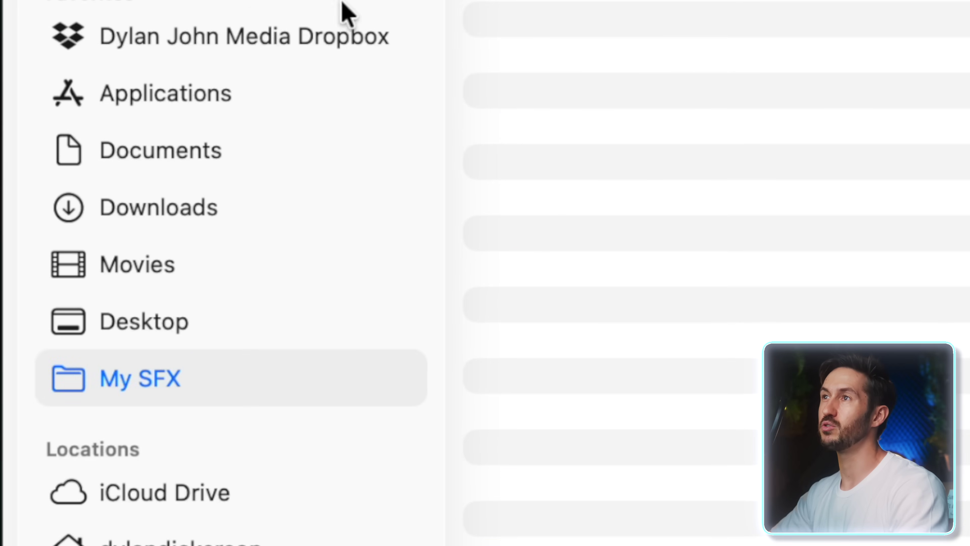
{"action": "left_click", "coordinate": [165, 265]}
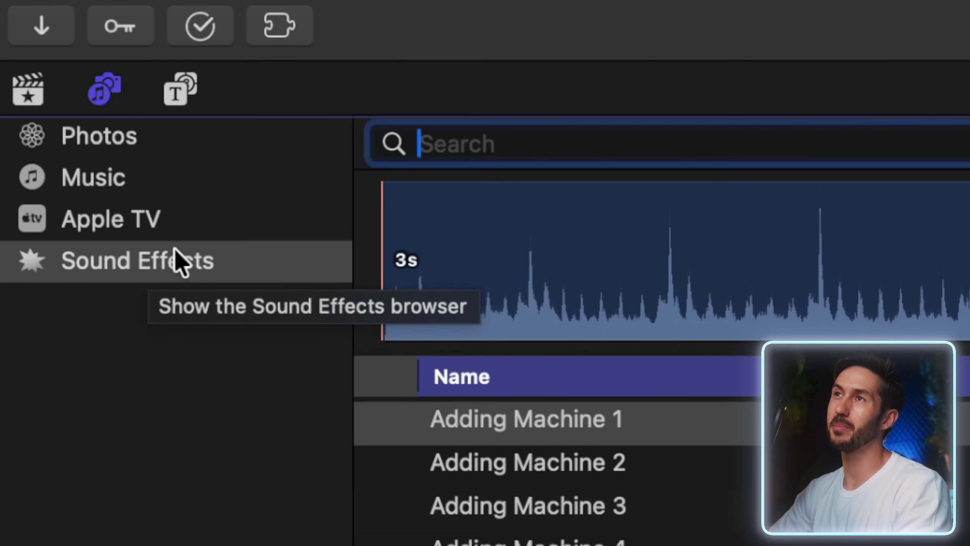
In Final Cut Pro, show Sound Effects and open the folder list to find My SFX.
{"action": "left_click", "coordinate": [216, 263]}
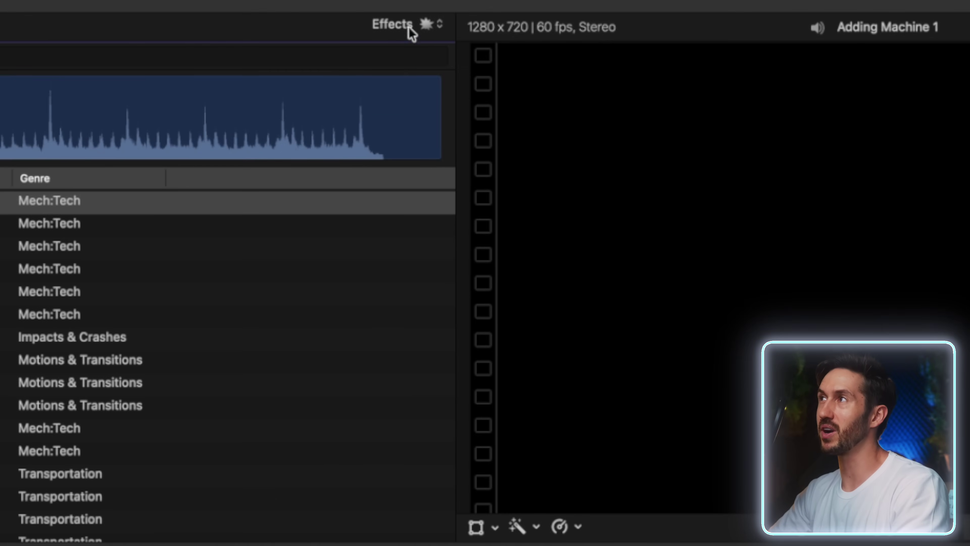
{"action": "left_click", "coordinate": [410, 26]}
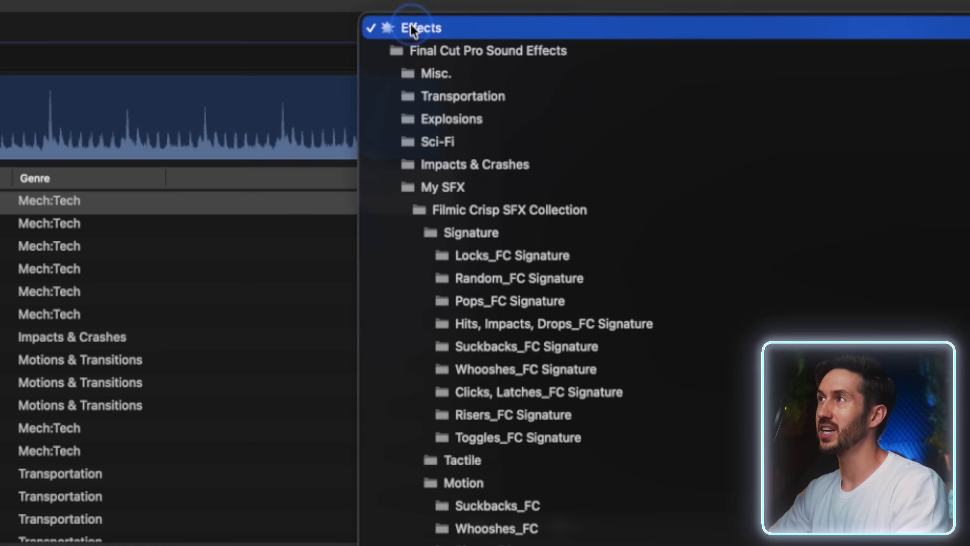